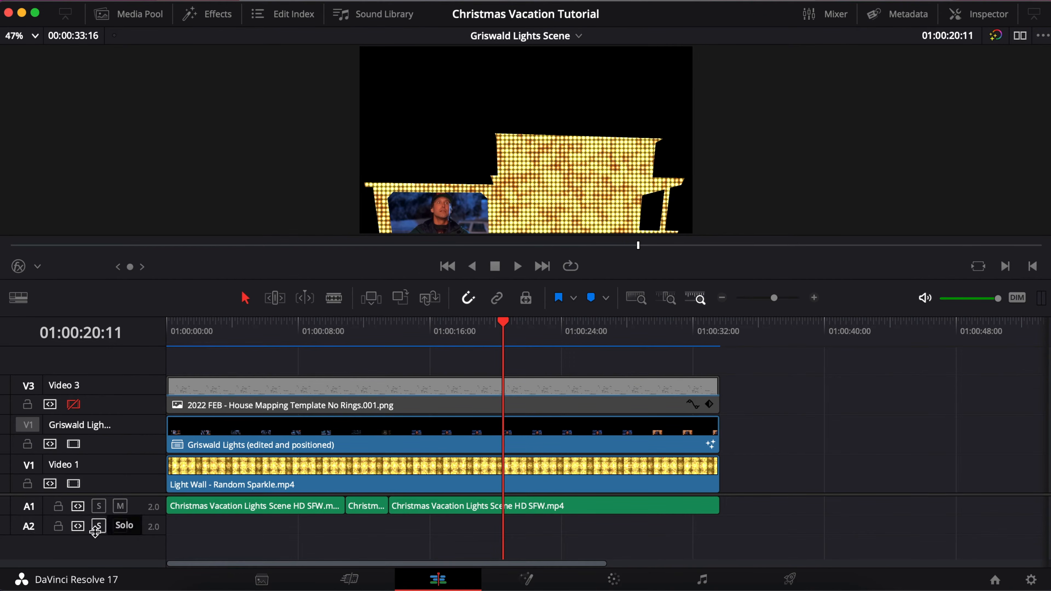
Delete the empty audio track A2 from the timeline
{"action": "right_click", "coordinate": [143, 531]}
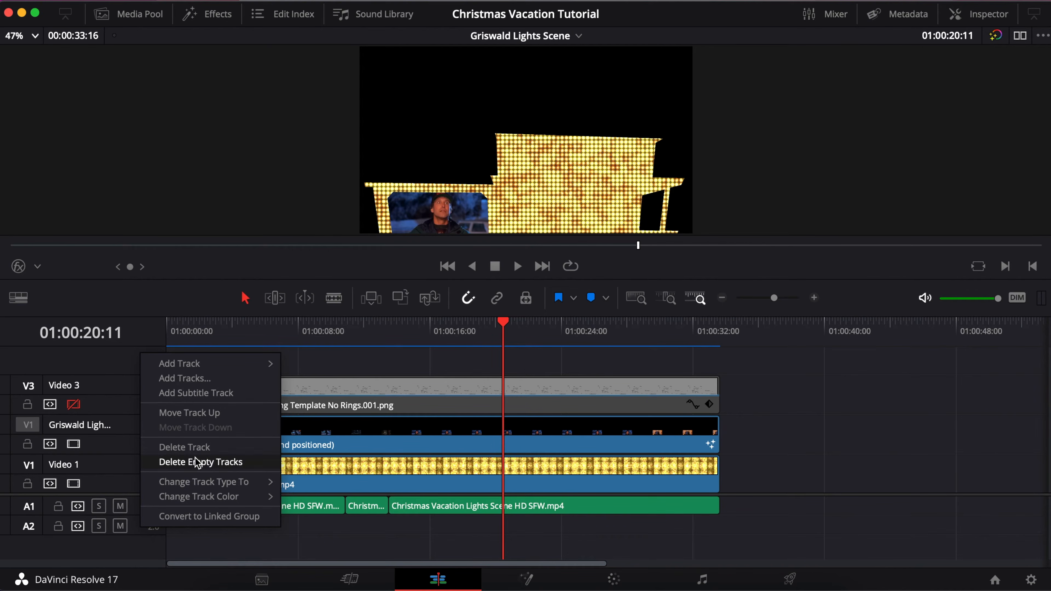
{"action": "left_click", "coordinate": [201, 449]}
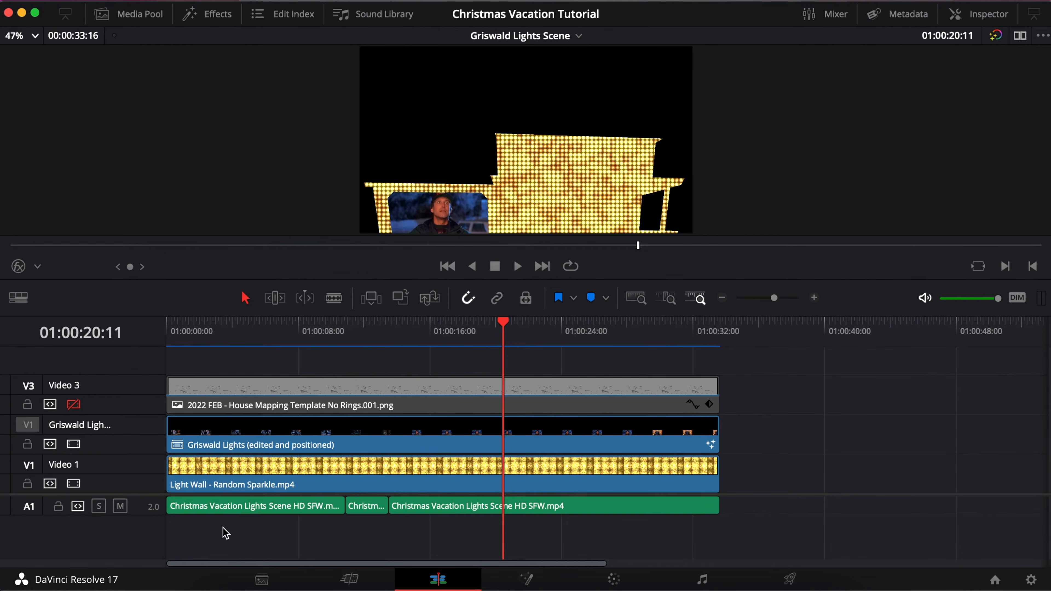
Show the house mapping template on Video 3 over the projection for comparison, and hide it again
{"action": "left_click", "coordinate": [74, 404]}
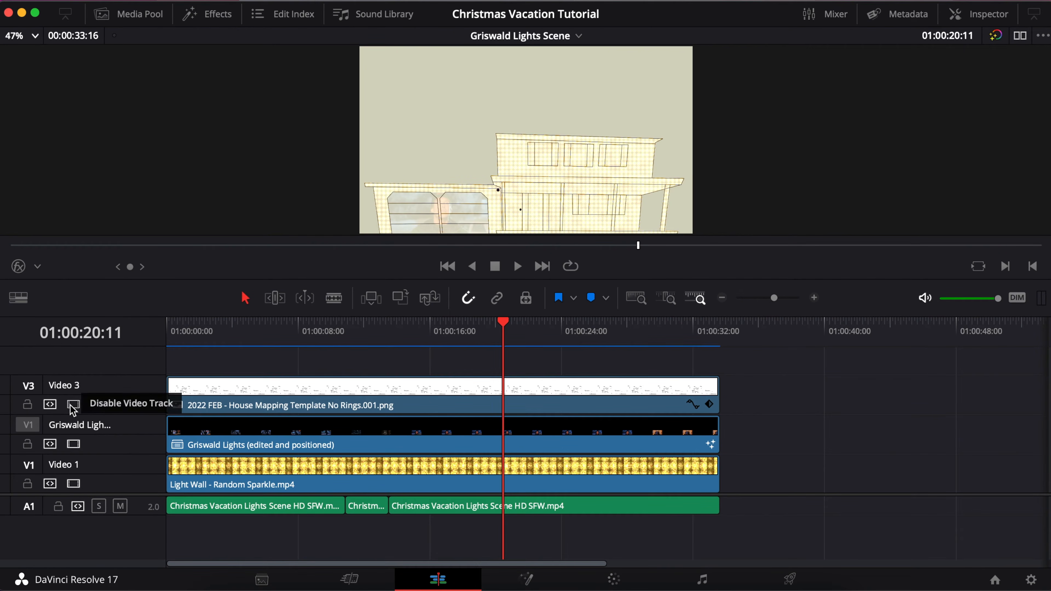
{"action": "left_click", "coordinate": [73, 407]}
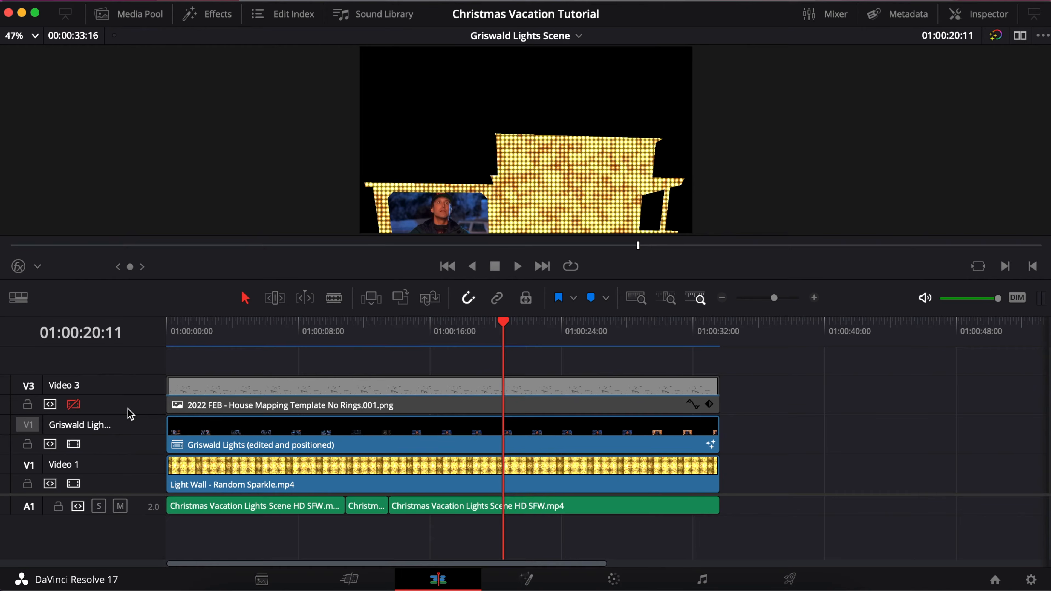
{"action": "left_click", "coordinate": [77, 411]}
{"action": "right_click", "coordinate": [134, 412]}
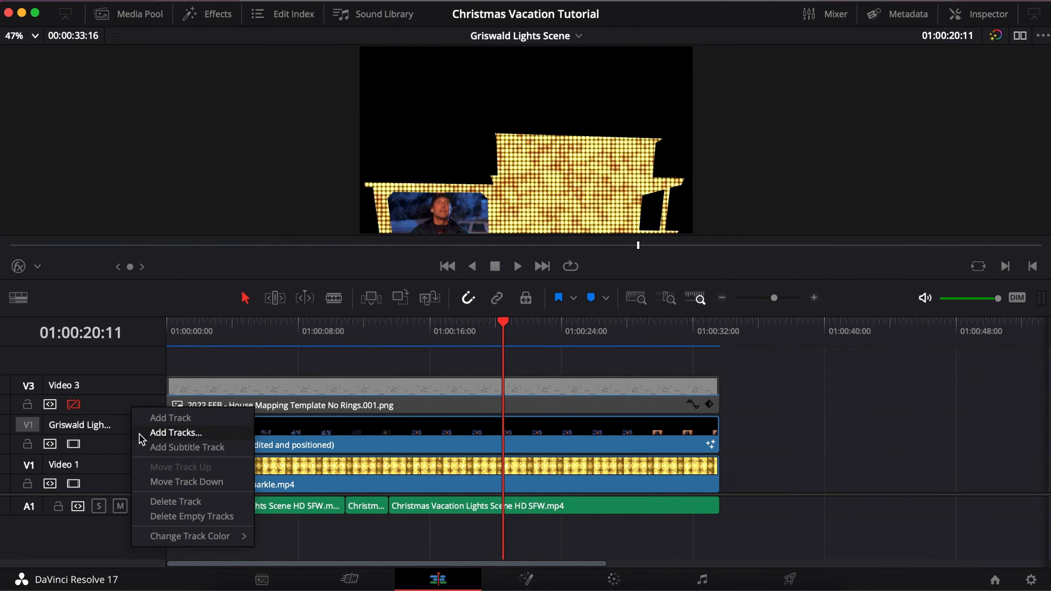
{"action": "left_click", "coordinate": [115, 408]}
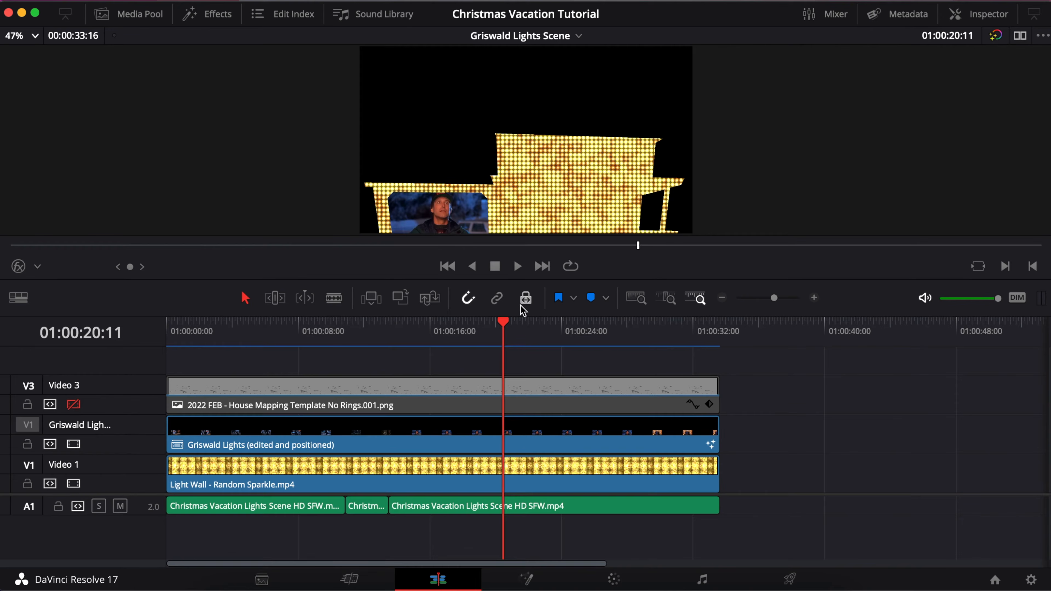
Scrub from the sequence start to the bright flash in the movie scene, placing the playhead at 01:00:13:19
{"action": "left_click_drag", "start_coordinate": [509, 328], "coordinate": [166, 325]}
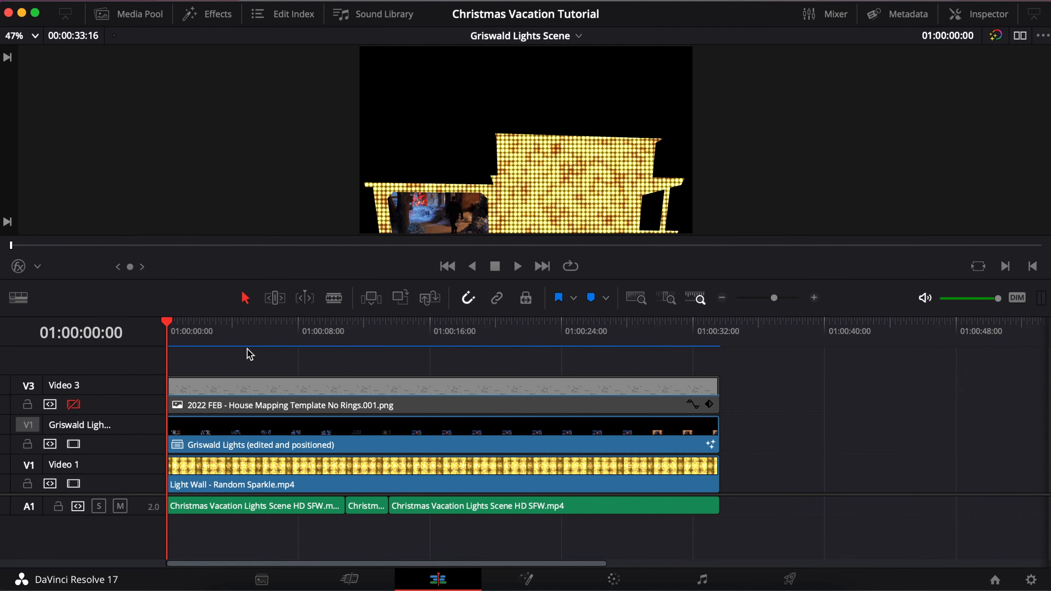
{"action": "left_click_drag", "start_coordinate": [169, 328], "coordinate": [333, 346]}
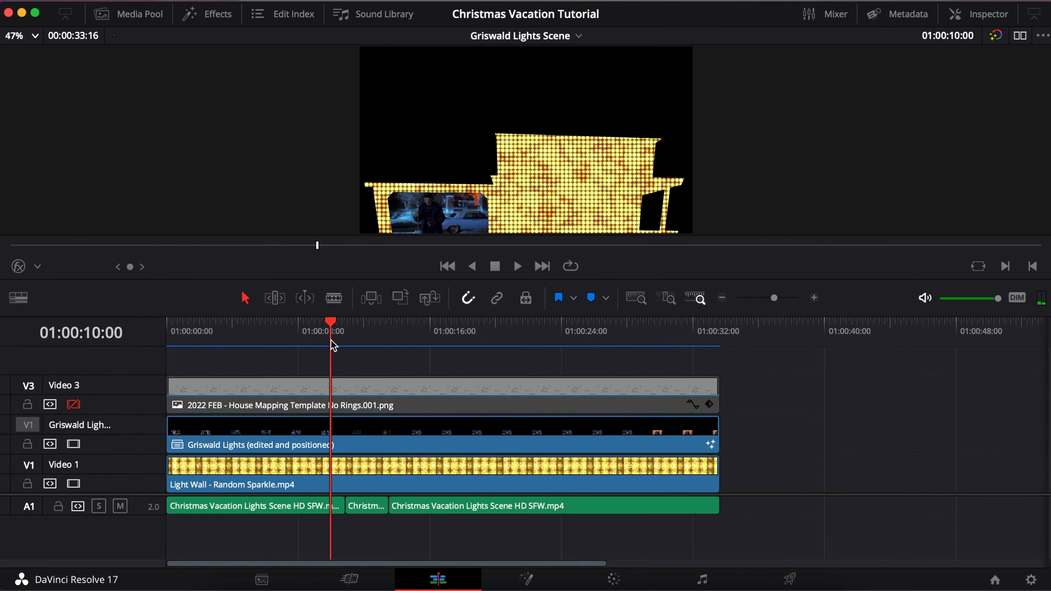
{"action": "right_click", "coordinate": [334, 346]}
{"action": "left_click", "coordinate": [341, 325]}
{"action": "left_click_drag", "start_coordinate": [775, 298], "coordinate": [776, 298]}
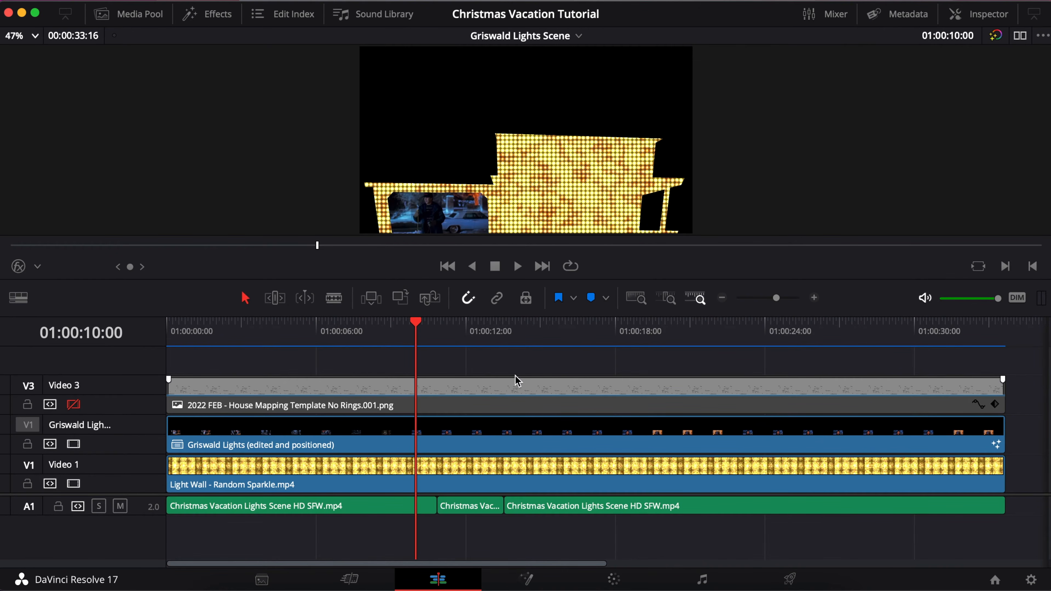
{"action": "left_click_drag", "start_coordinate": [416, 323], "coordinate": [499, 338]}
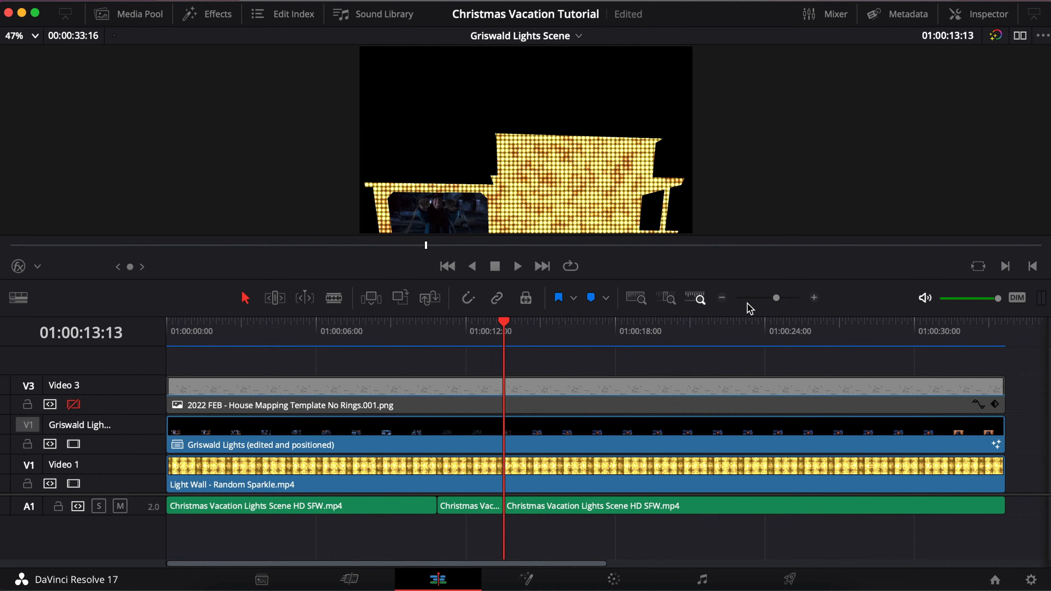
{"action": "left_click_drag", "start_coordinate": [786, 305], "coordinate": [788, 306]}
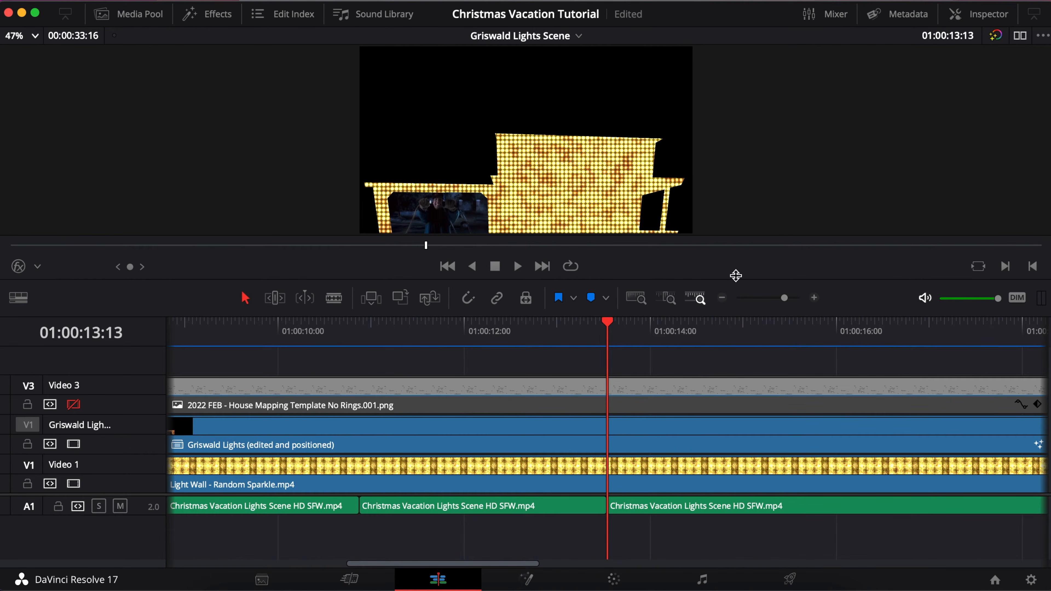
{"action": "left_click_drag", "start_coordinate": [607, 324], "coordinate": [620, 327]}
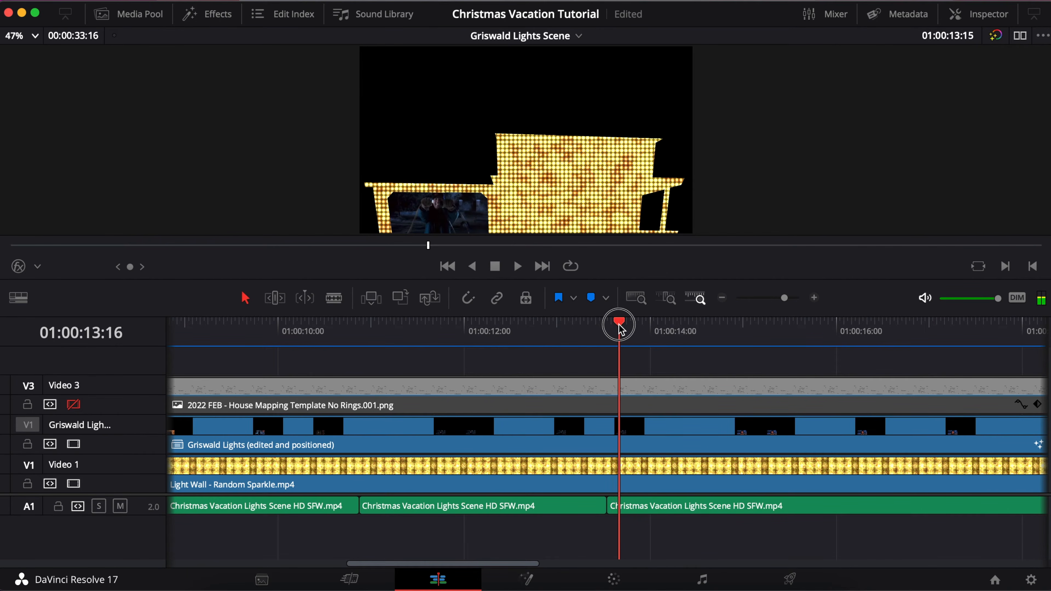
{"action": "left_click_drag", "start_coordinate": [620, 328], "coordinate": [632, 330]}
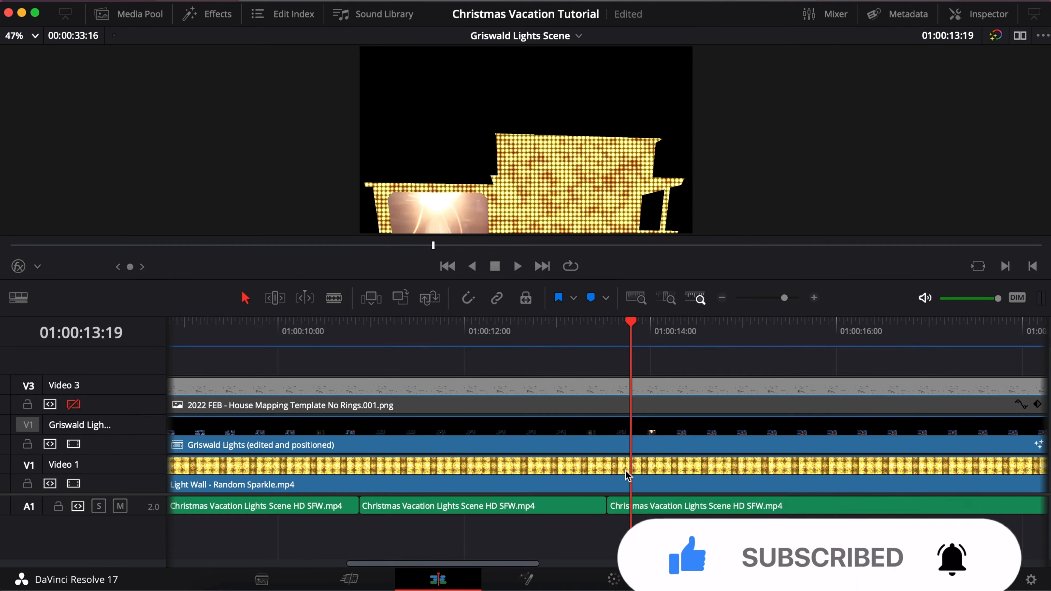
Turn snapping on and split the Light Wall - Random Sparkle clip on Video 1 at 01:00:13:19
{"action": "left_click", "coordinate": [621, 478]}
{"action": "left_click", "coordinate": [469, 298]}
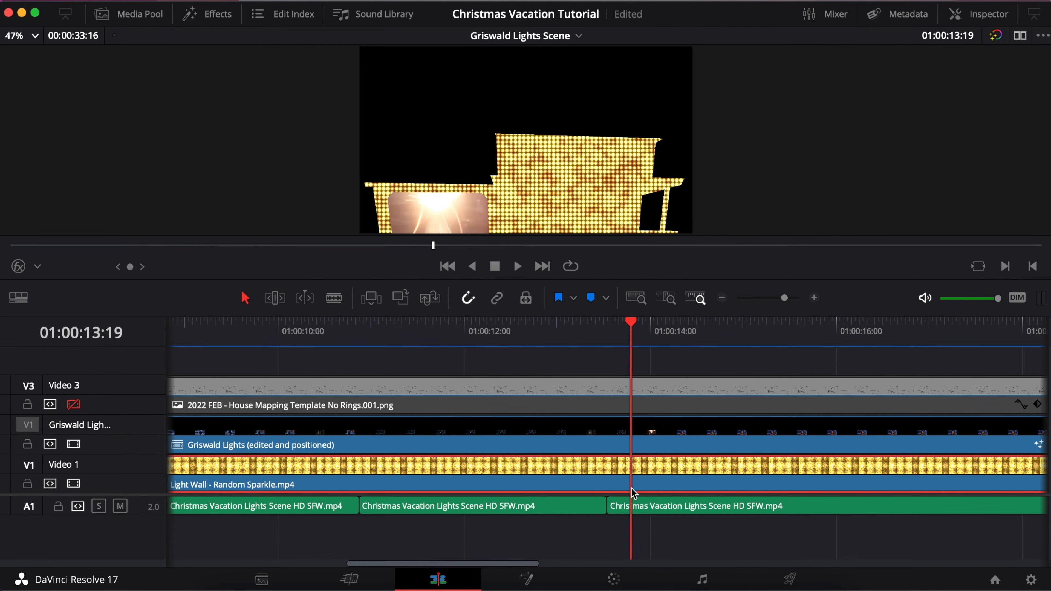
{"action": "left_click", "coordinate": [334, 298]}
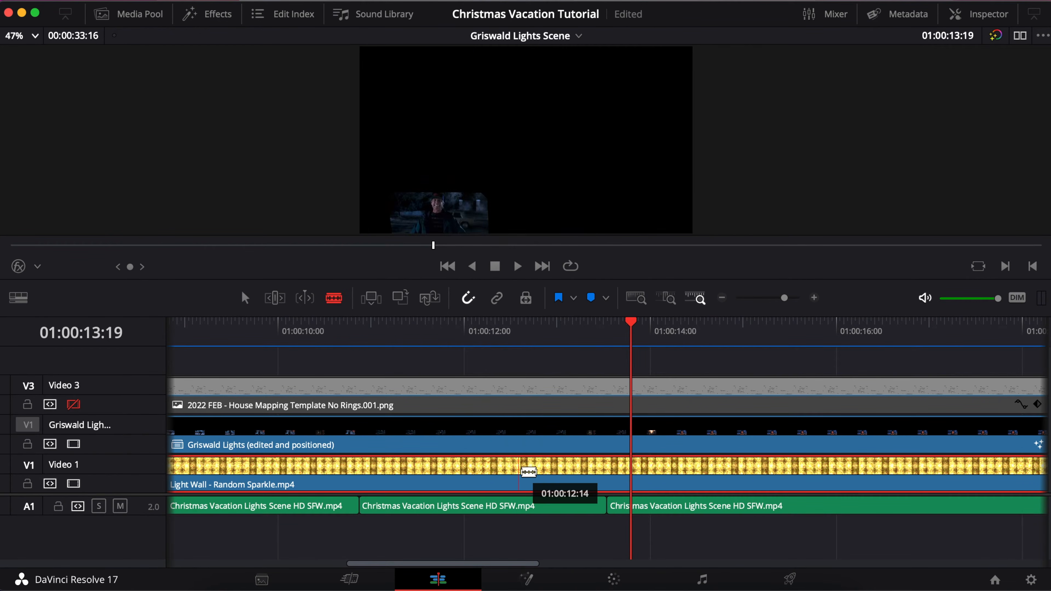
{"action": "left_click", "coordinate": [635, 476]}
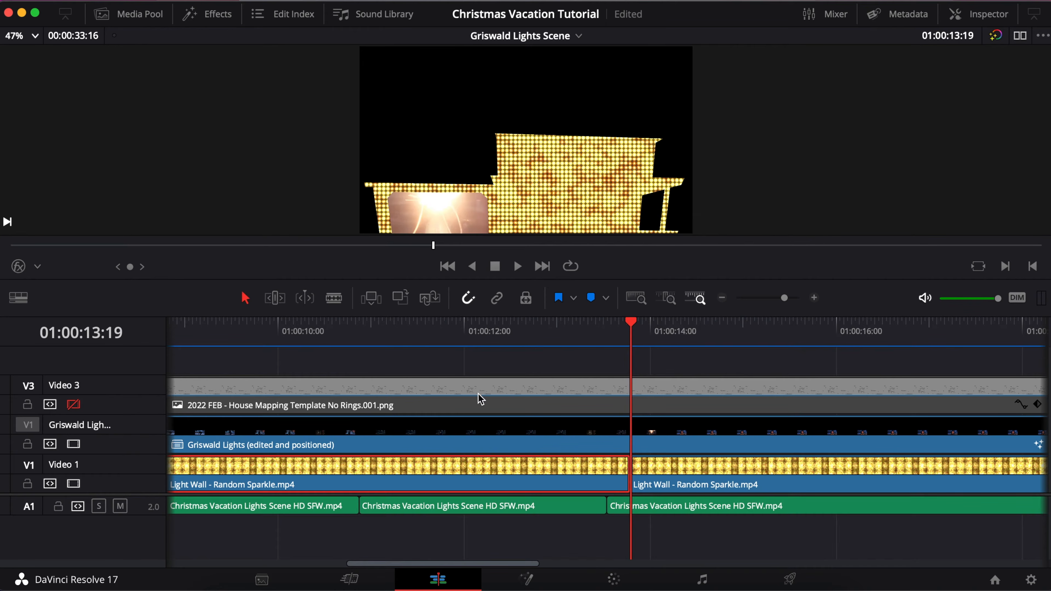
Delete the part of the Light Wall - Random Sparkle clip that lies before the cut
{"action": "right_click", "coordinate": [579, 486]}
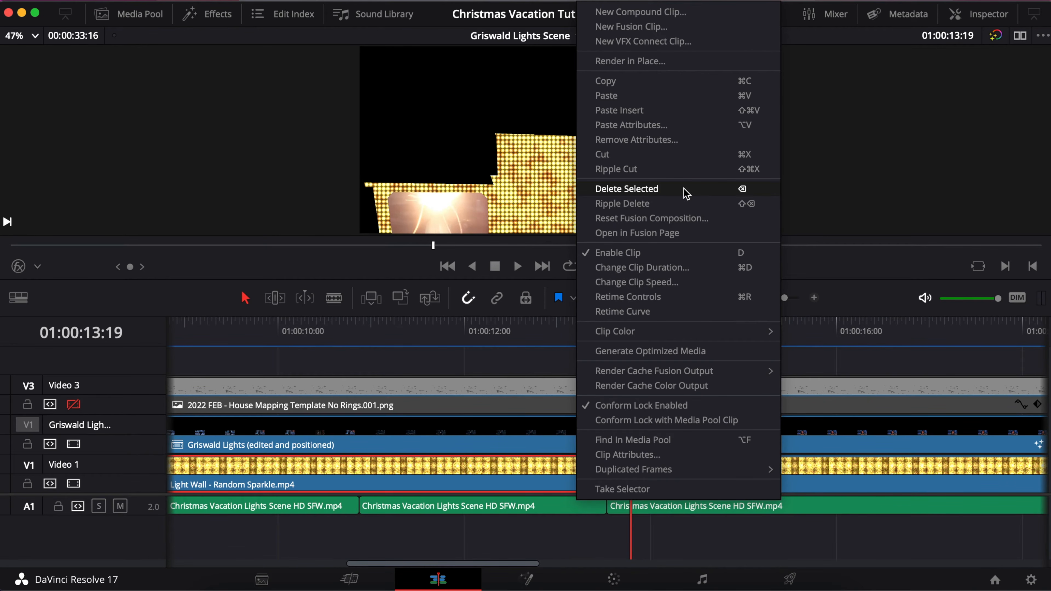
{"action": "left_click", "coordinate": [495, 465]}
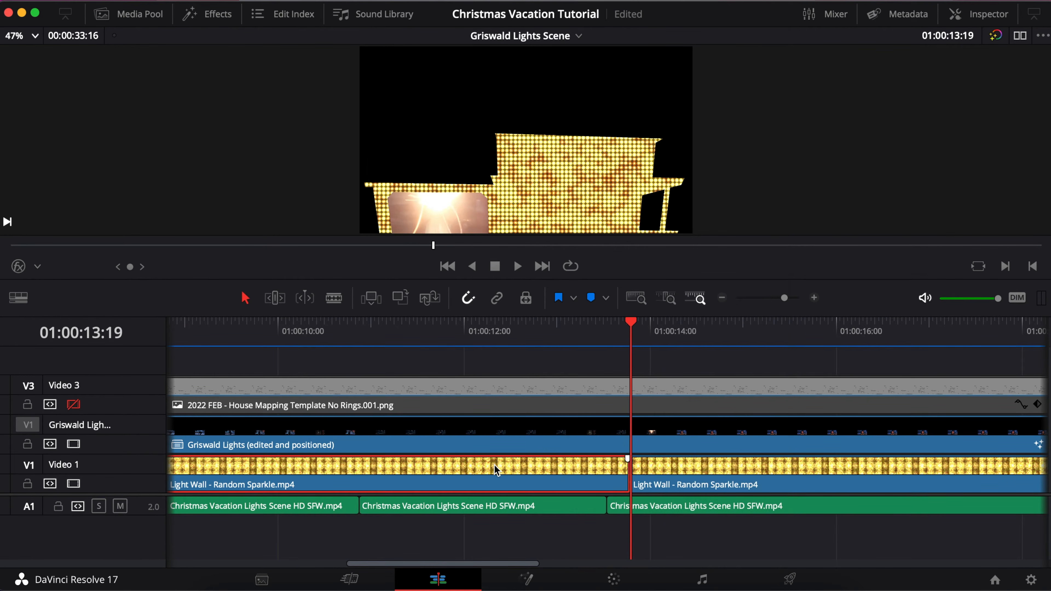
{"action": "key", "text": "BackSpace"}
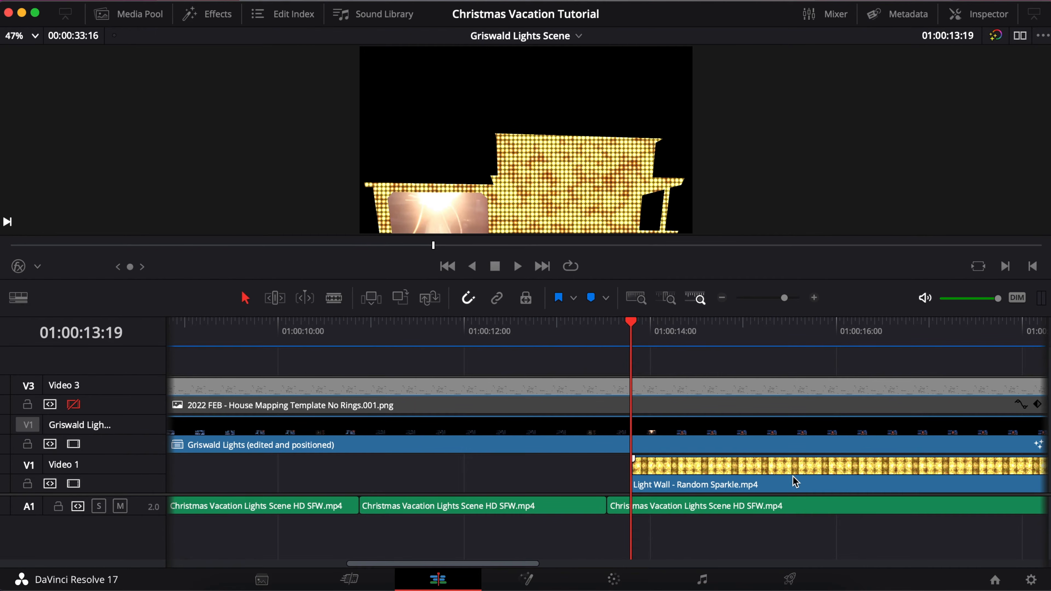
Play the sequence across the start of the trimmed light wall clip to check when the house lights come on
{"action": "left_click_drag", "start_coordinate": [630, 327], "coordinate": [573, 332]}
{"action": "key", "text": "space"}
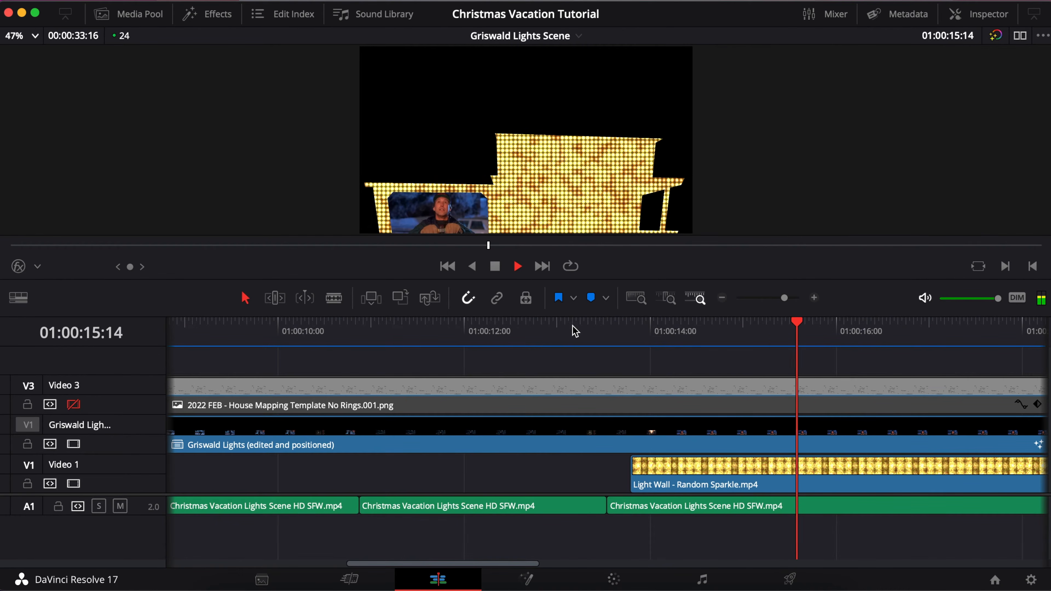
{"action": "key", "text": "space"}
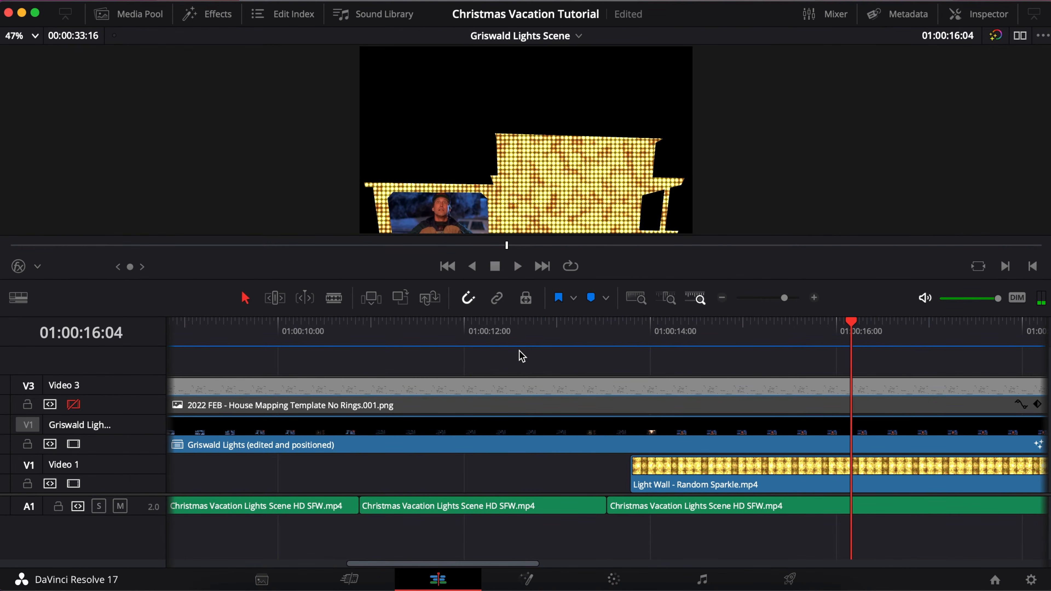
{"action": "left_click", "coordinate": [432, 335]}
{"action": "key", "text": "space"}
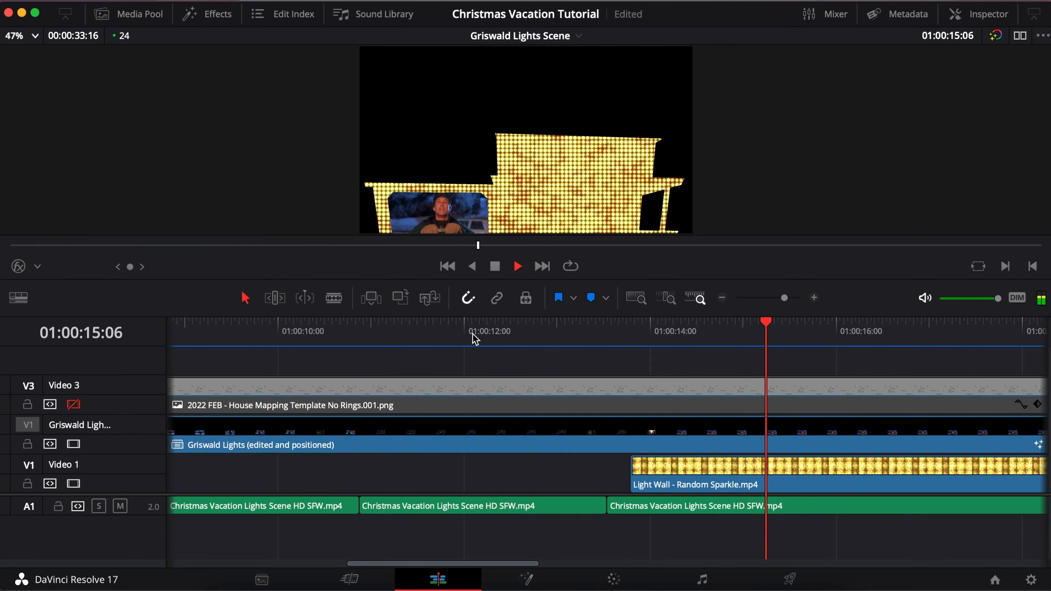
{"action": "key", "text": "space"}
Add a Cross Dissolve to the start of the Light Wall - Random Sparkle clip and shorten it to a few frames
{"action": "left_click_drag", "start_coordinate": [659, 343], "coordinate": [635, 337]}
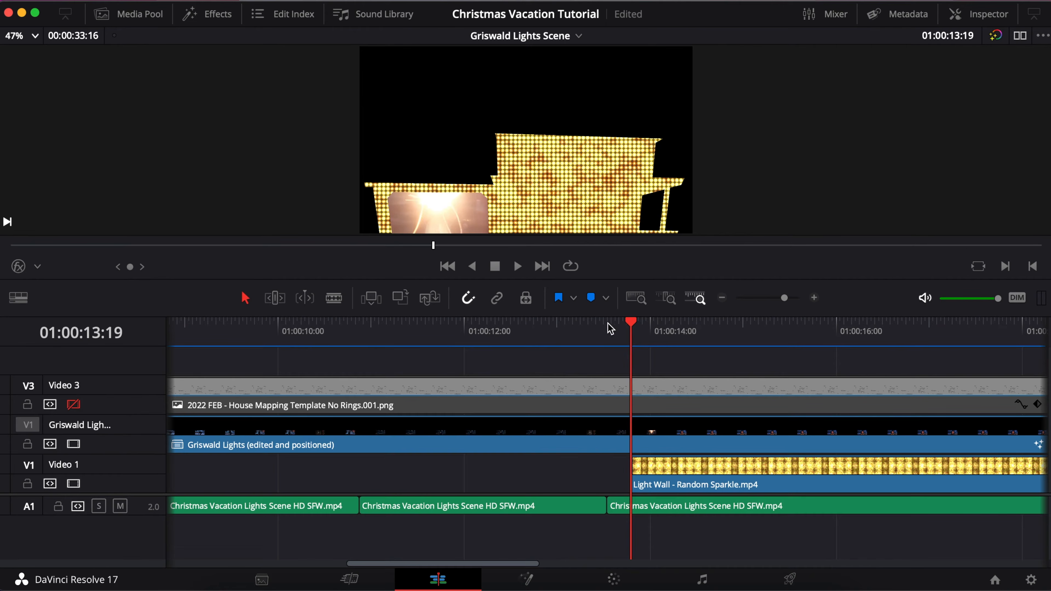
{"action": "left_click", "coordinate": [214, 15]}
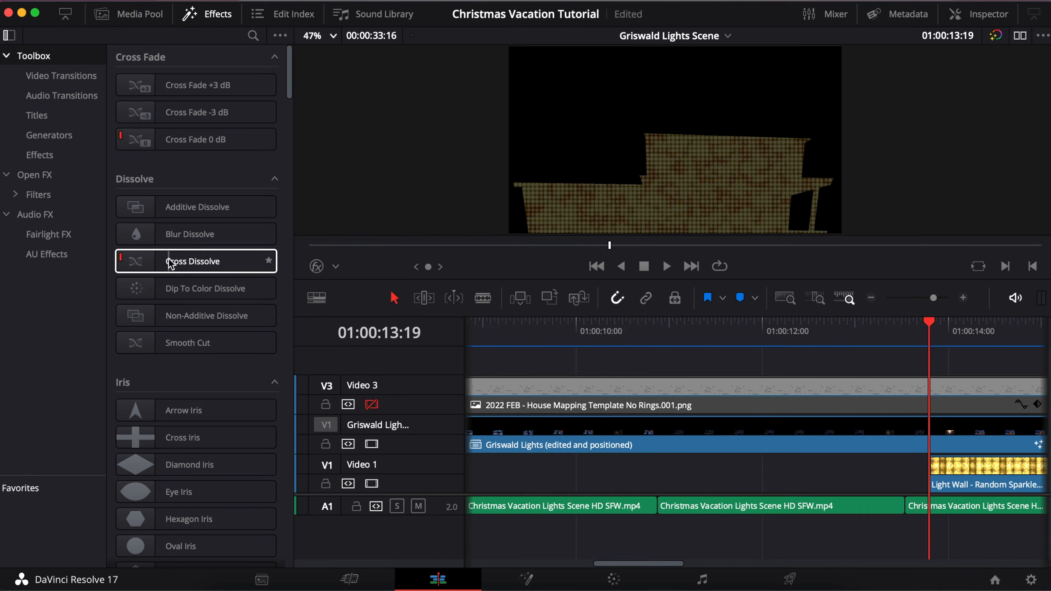
{"action": "left_click_drag", "start_coordinate": [171, 264], "coordinate": [948, 486]}
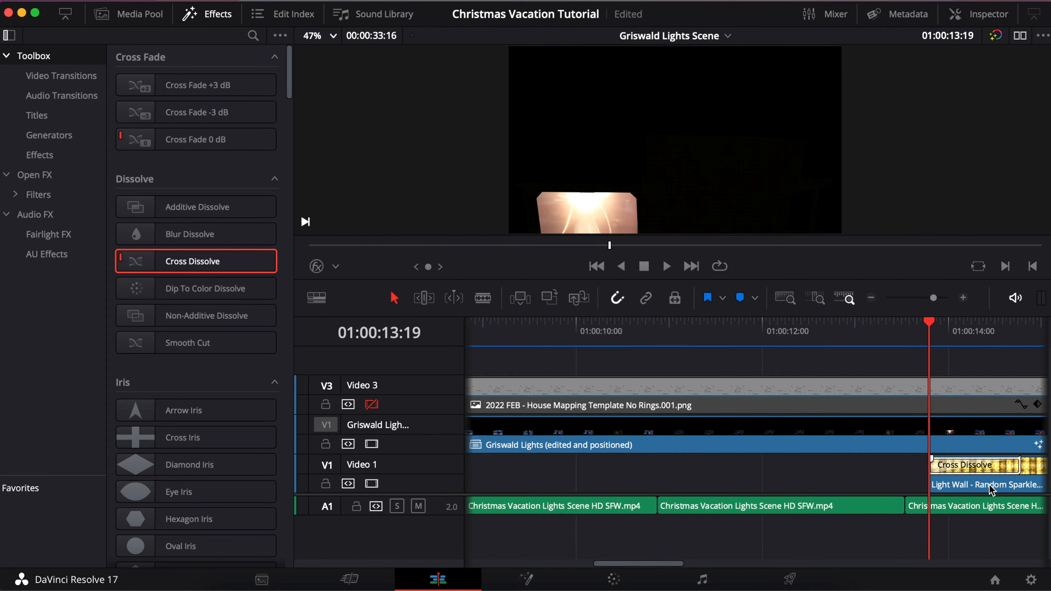
{"action": "left_click_drag", "start_coordinate": [674, 566], "coordinate": [734, 568]}
{"action": "left_click_drag", "start_coordinate": [654, 466], "coordinate": [568, 475]}
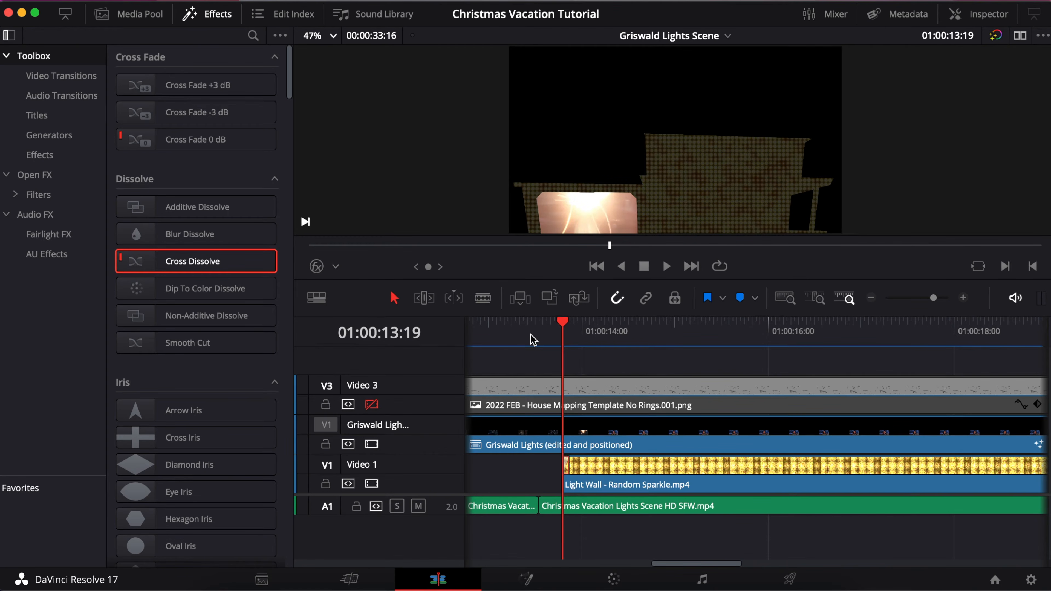
Play and scrub through the shortened dissolve to check how quickly the house lights fade in
{"action": "left_click_drag", "start_coordinate": [548, 330], "coordinate": [525, 327]}
{"action": "key", "text": "space"}
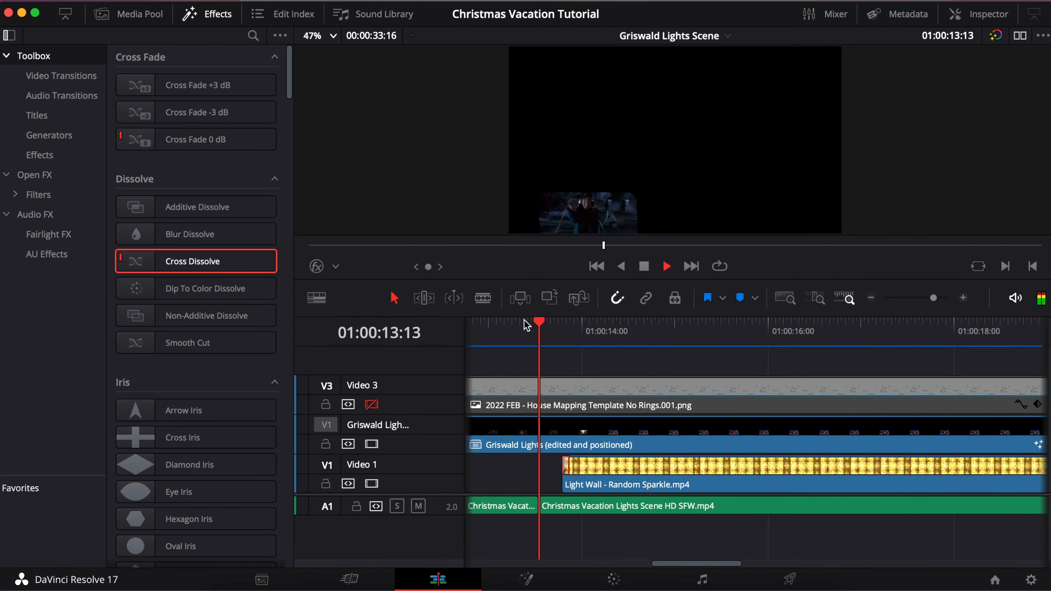
{"action": "key", "text": "space"}
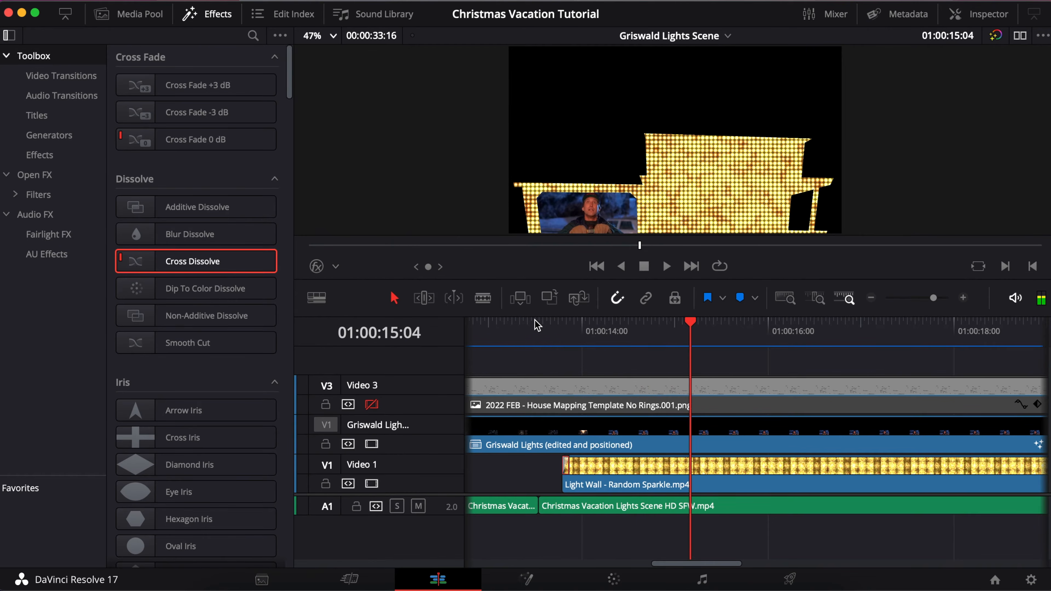
{"action": "mouse_move", "coordinate": [563, 331]}
{"action": "left_mouse_down"}
{"action": "mouse_move", "coordinate": [538, 330]}
{"action": "mouse_move", "coordinate": [568, 330]}
{"action": "left_mouse_up"}
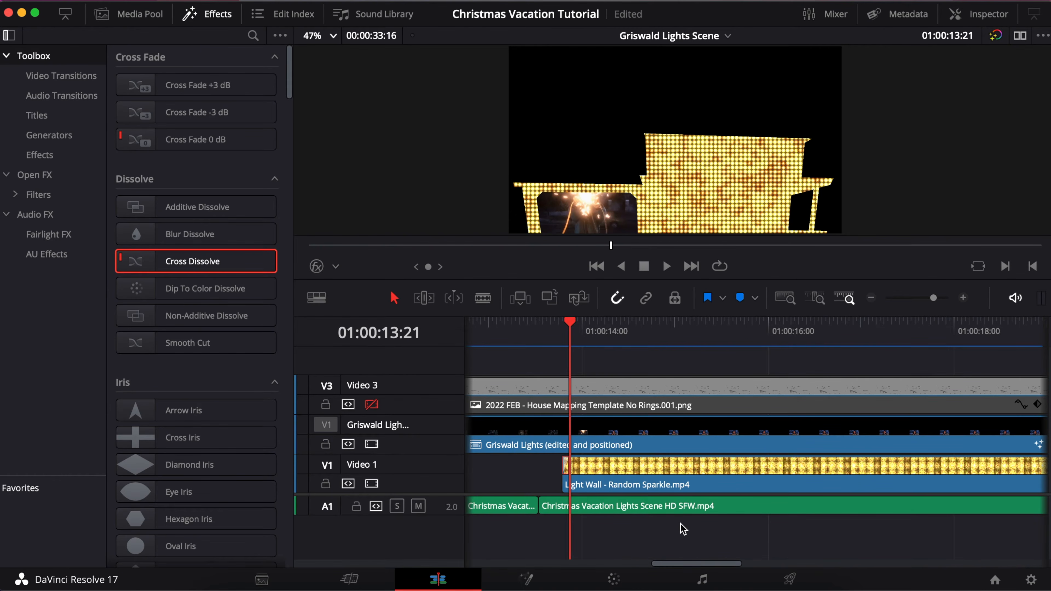
Examine the end of the sequence to compare where the light wall and movie clips stop, including in the full timeline
{"action": "left_click_drag", "start_coordinate": [572, 338], "coordinate": [983, 357]}
{"action": "left_click_drag", "start_coordinate": [727, 566], "coordinate": [958, 553]}
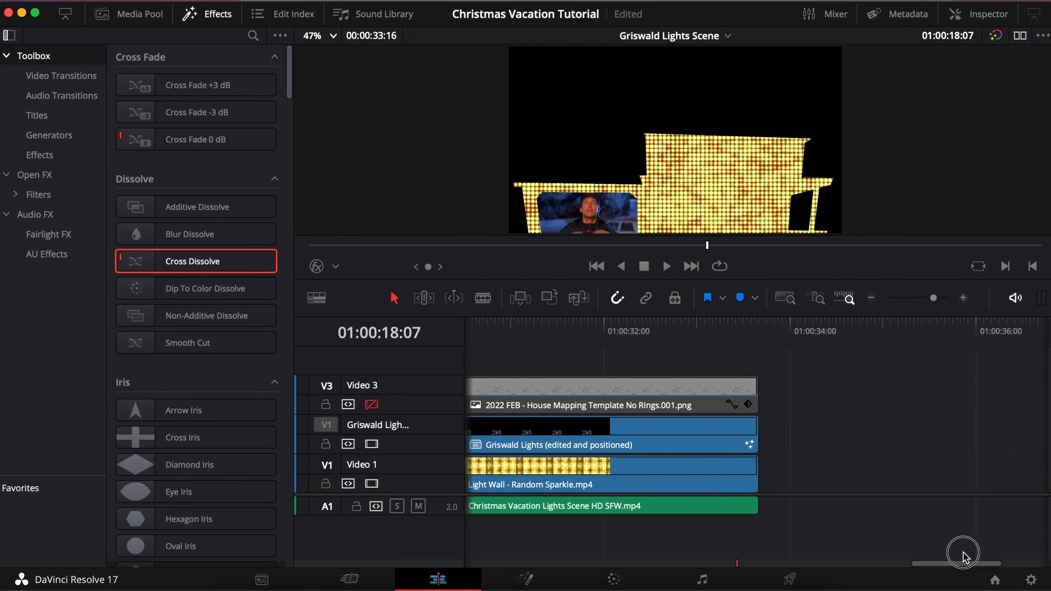
{"action": "left_click", "coordinate": [680, 328]}
{"action": "key", "text": "space"}
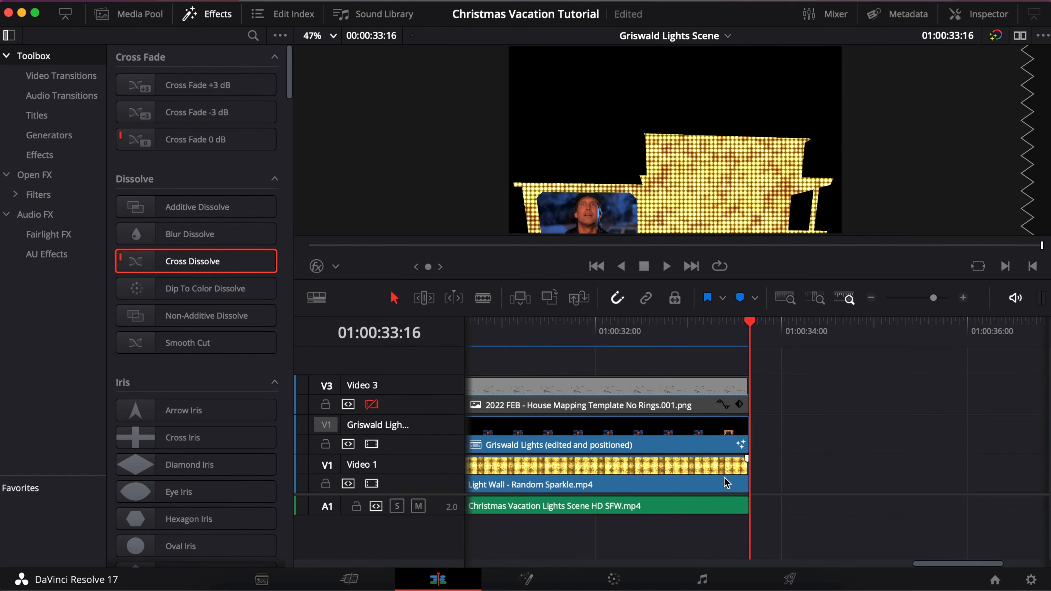
{"action": "left_click", "coordinate": [727, 482]}
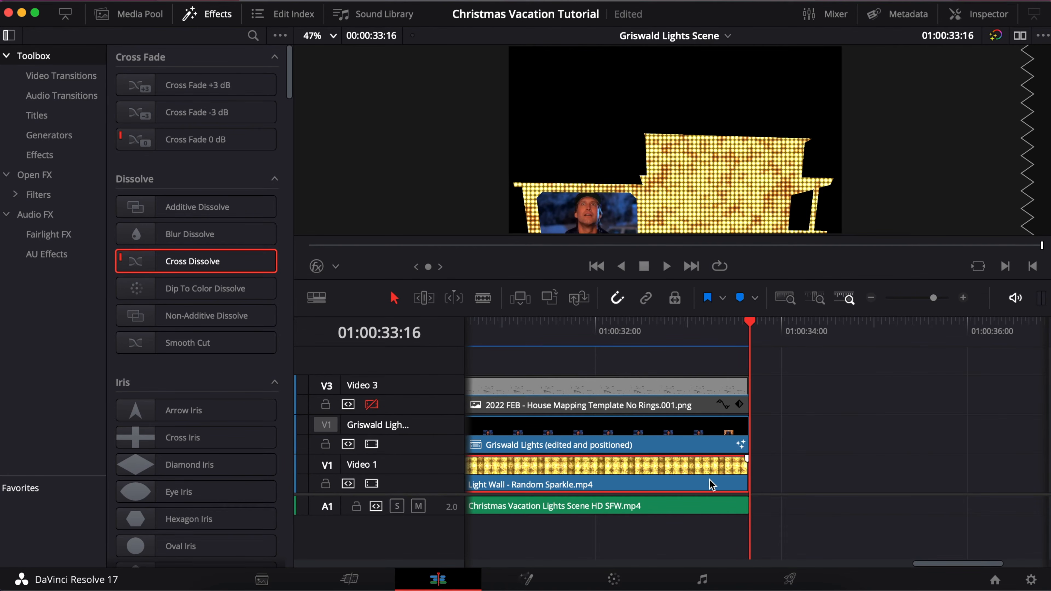
{"action": "left_click", "coordinate": [712, 434]}
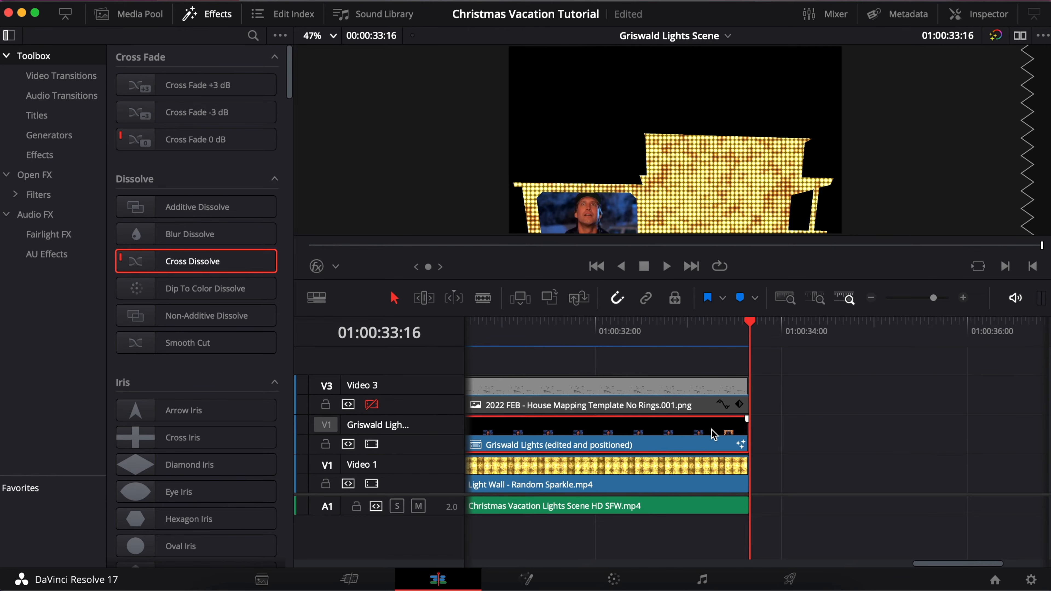
{"action": "left_click_drag", "start_coordinate": [914, 564], "coordinate": [784, 578]}
{"action": "left_click_drag", "start_coordinate": [934, 298], "coordinate": [925, 299]}
{"action": "left_click_drag", "start_coordinate": [753, 566], "coordinate": [446, 573]}
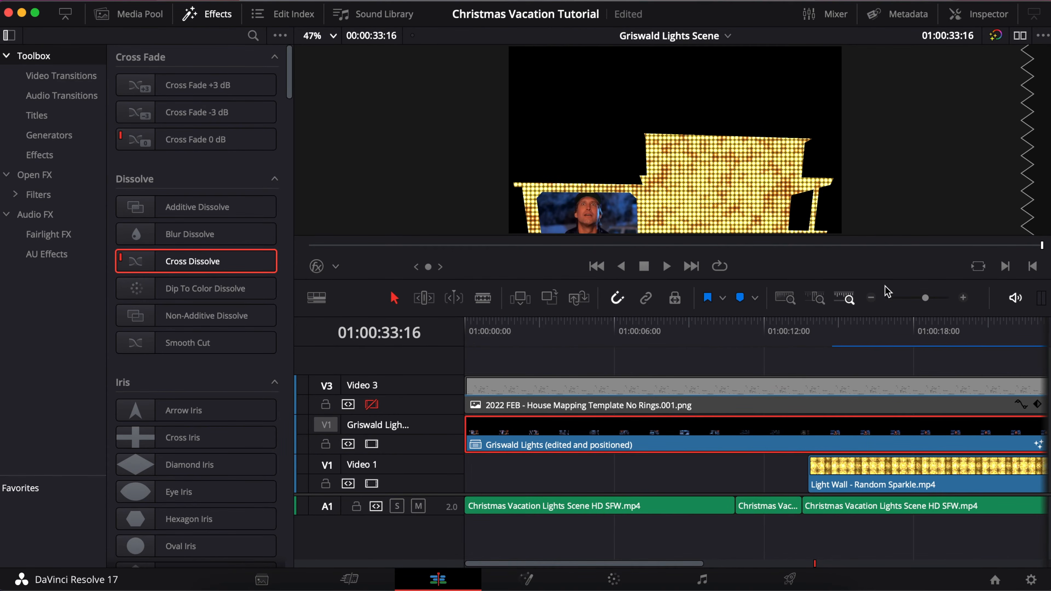
{"action": "left_click_drag", "start_coordinate": [926, 301], "coordinate": [919, 303]}
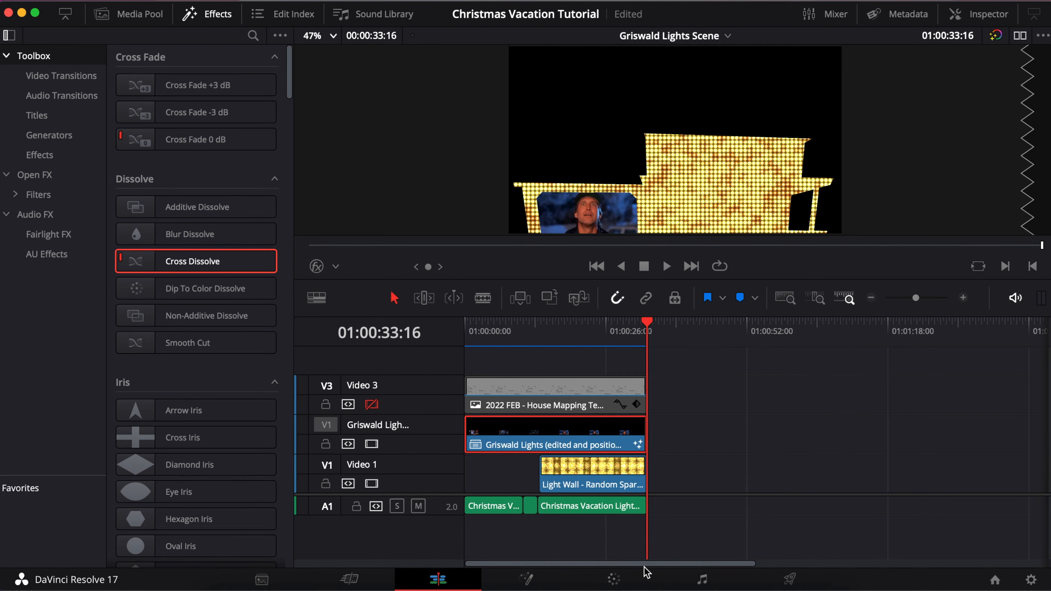
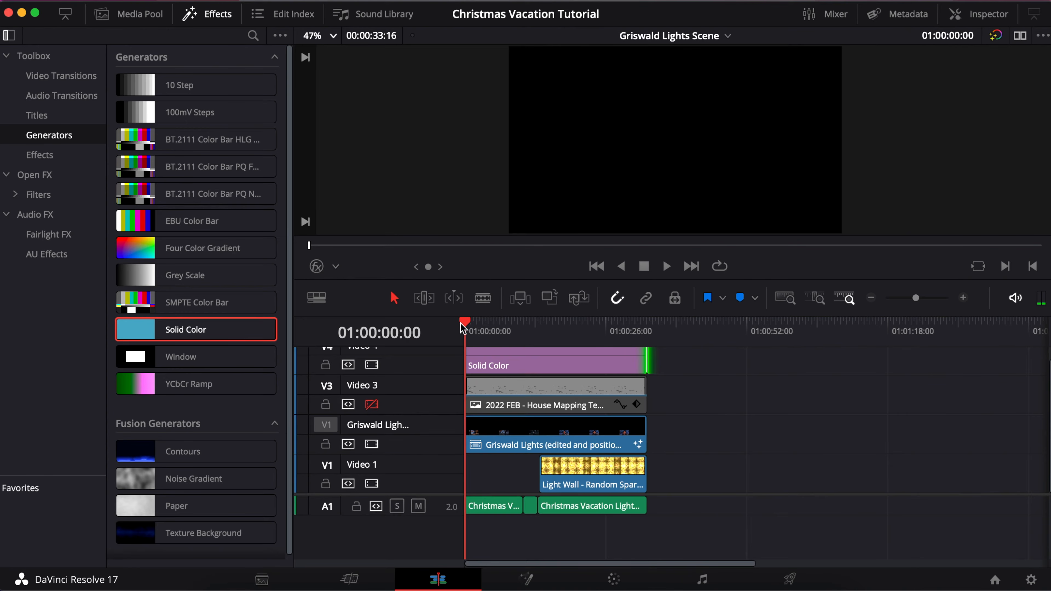
Hide the effects library and show the Solid Color clip's transform and composite settings in the Inspector
{"action": "left_click", "coordinate": [207, 16]}
{"action": "left_click", "coordinate": [988, 17]}
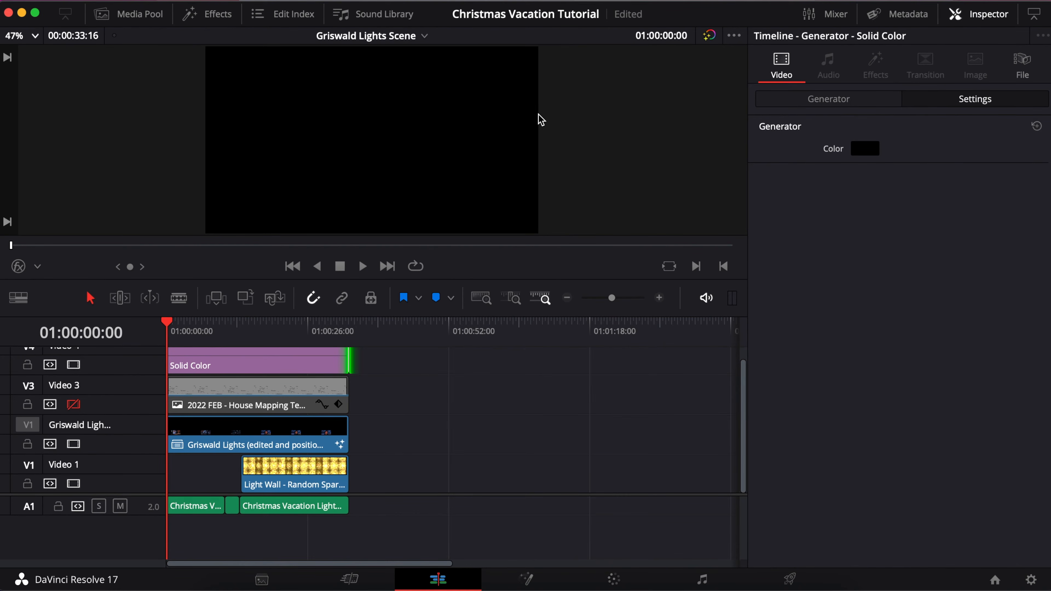
{"action": "scroll", "coordinate": [239, 402], "scroll_direction": "up", "scroll_amount": 1}
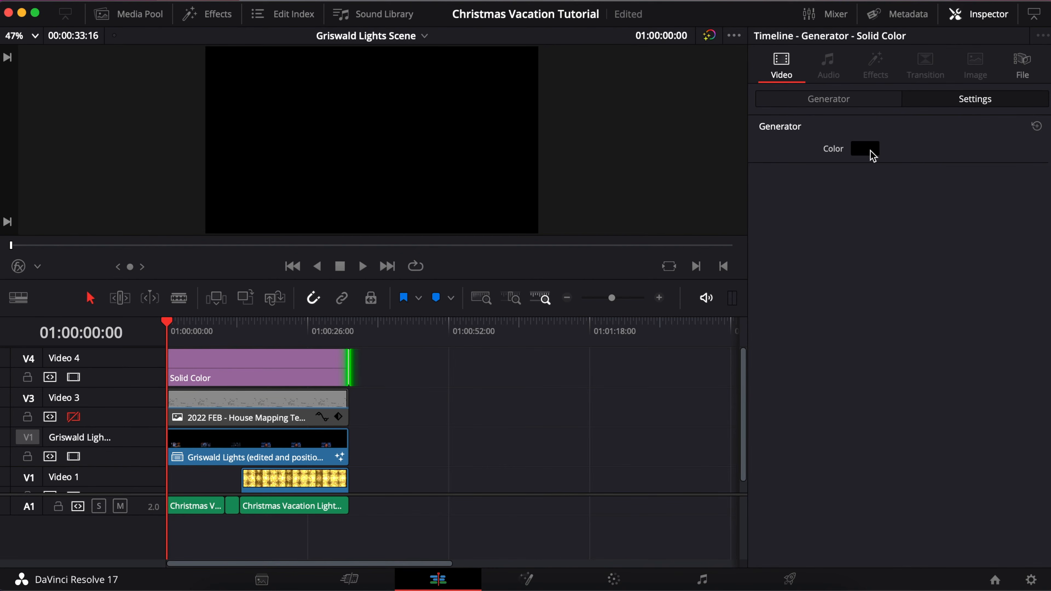
{"action": "left_click", "coordinate": [955, 99]}
{"action": "left_click", "coordinate": [874, 106]}
{"action": "left_click", "coordinate": [950, 100]}
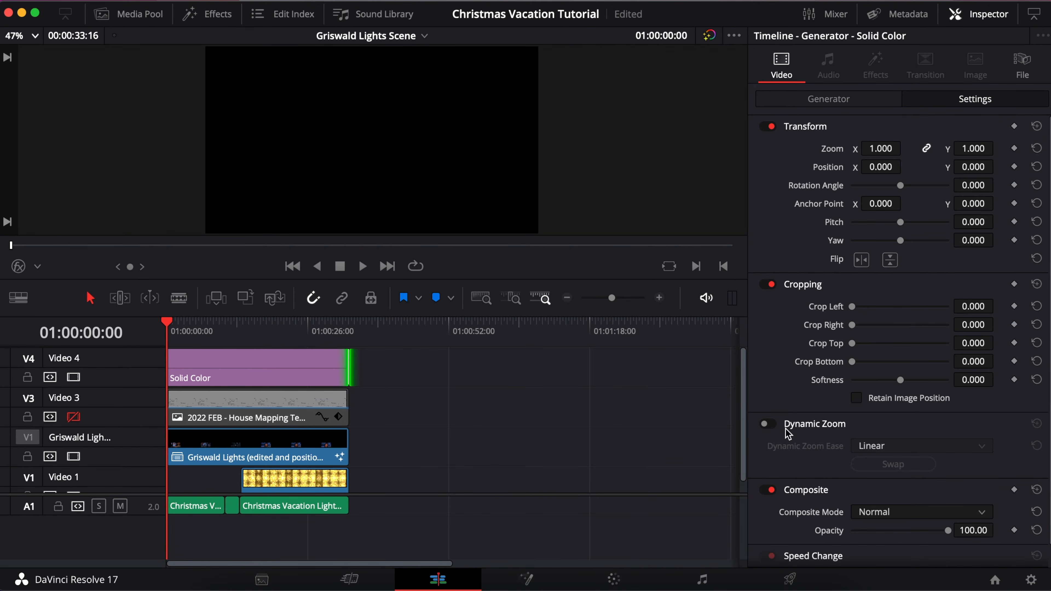
Scrub the sequence's first frames and briefly disable Video 4 to compare the picture with and without the Solid Color clip
{"action": "left_click_drag", "start_coordinate": [612, 298], "coordinate": [646, 298]}
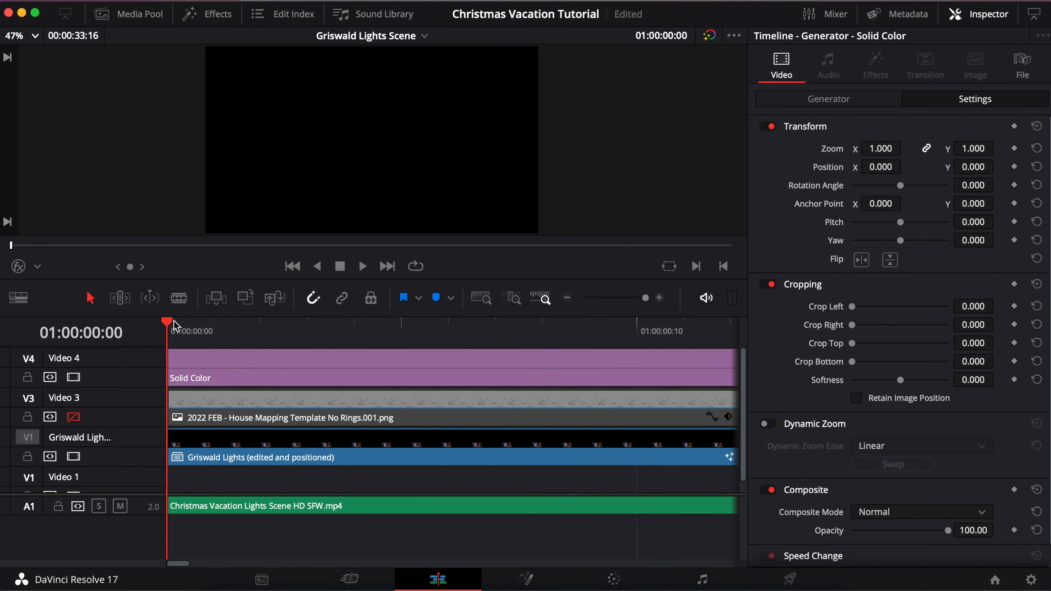
{"action": "left_click", "coordinate": [320, 335]}
{"action": "left_click", "coordinate": [386, 336]}
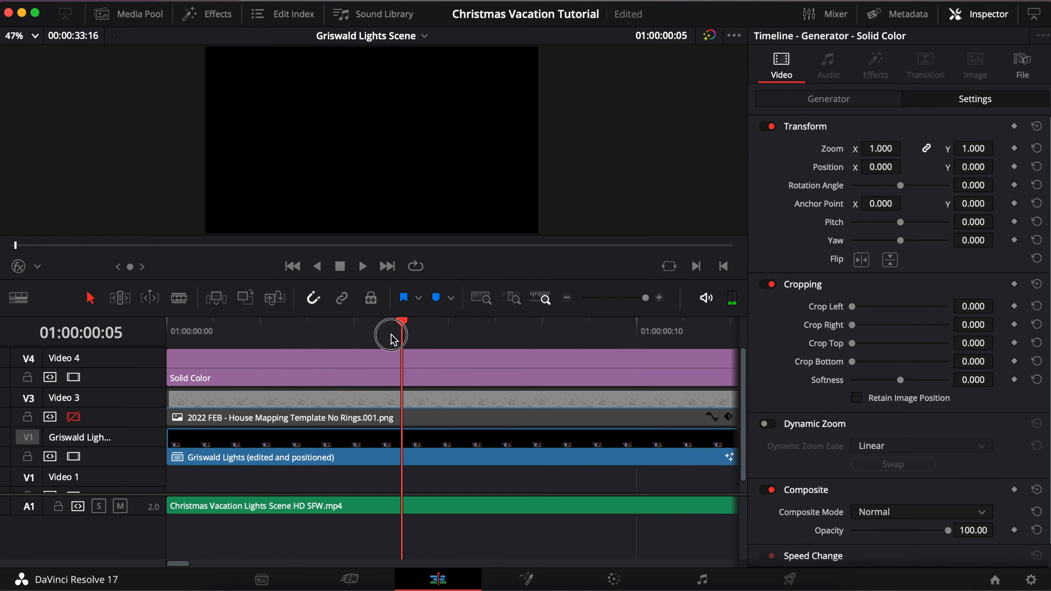
{"action": "left_click_drag", "start_coordinate": [385, 335], "coordinate": [164, 345]}
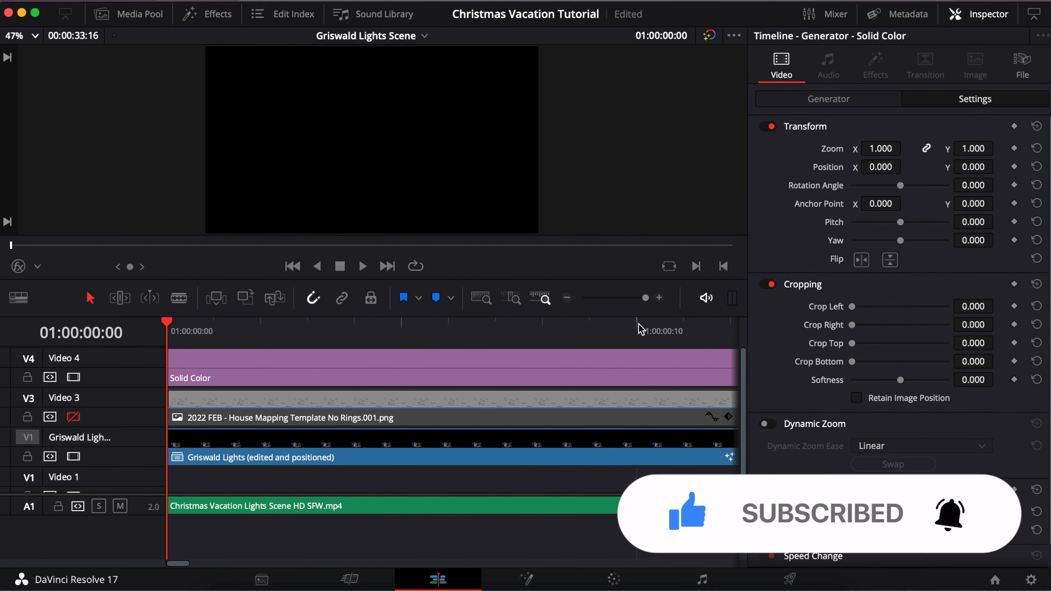
{"action": "left_click_drag", "start_coordinate": [646, 297], "coordinate": [643, 305]}
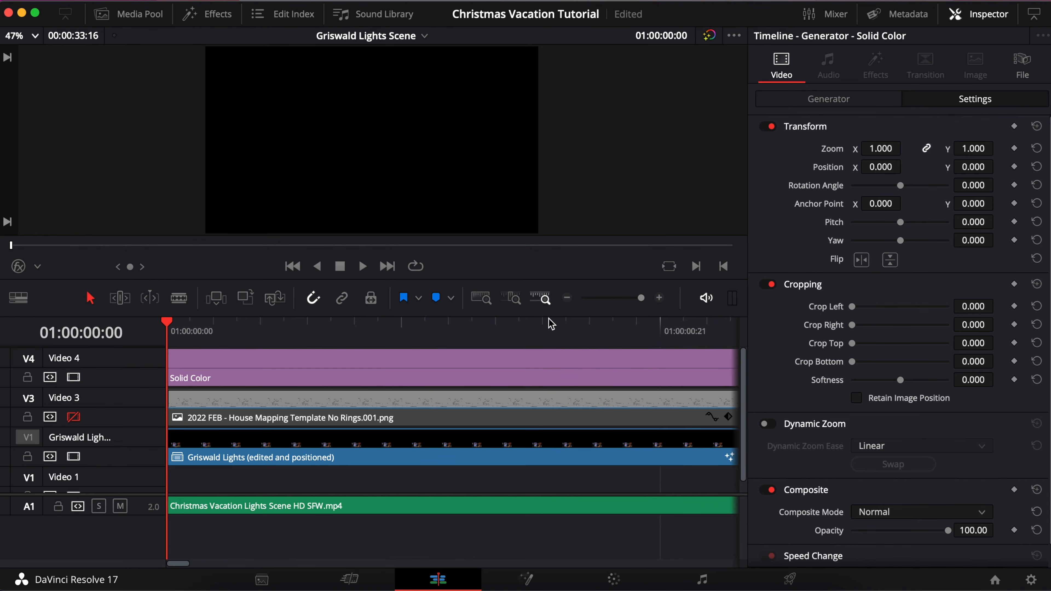
{"action": "left_click_drag", "start_coordinate": [199, 329], "coordinate": [332, 331]}
{"action": "left_click", "coordinate": [74, 377]}
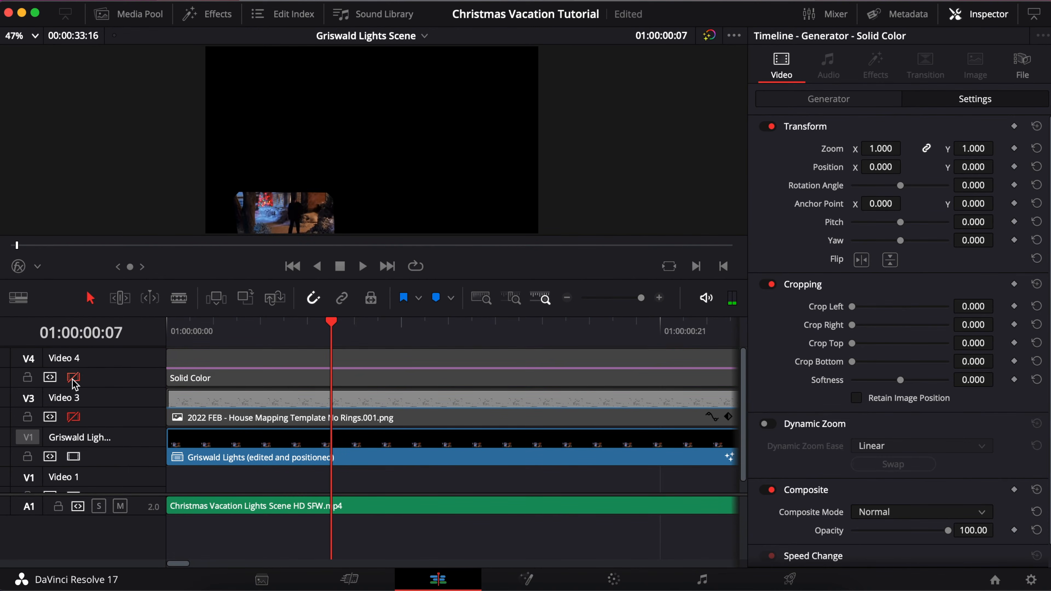
{"action": "left_click_drag", "start_coordinate": [334, 323], "coordinate": [161, 332]}
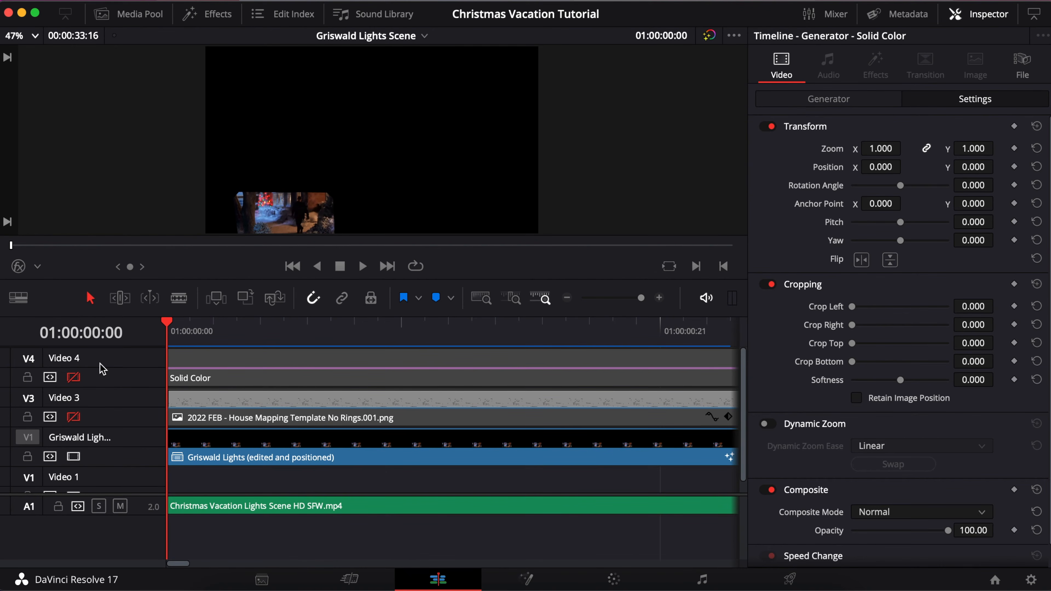
{"action": "left_click", "coordinate": [73, 377]}
Keyframe the Solid Color clip's opacity at 100 on the first frame and at 0 on 01:00:00:10
{"action": "left_click", "coordinate": [224, 367]}
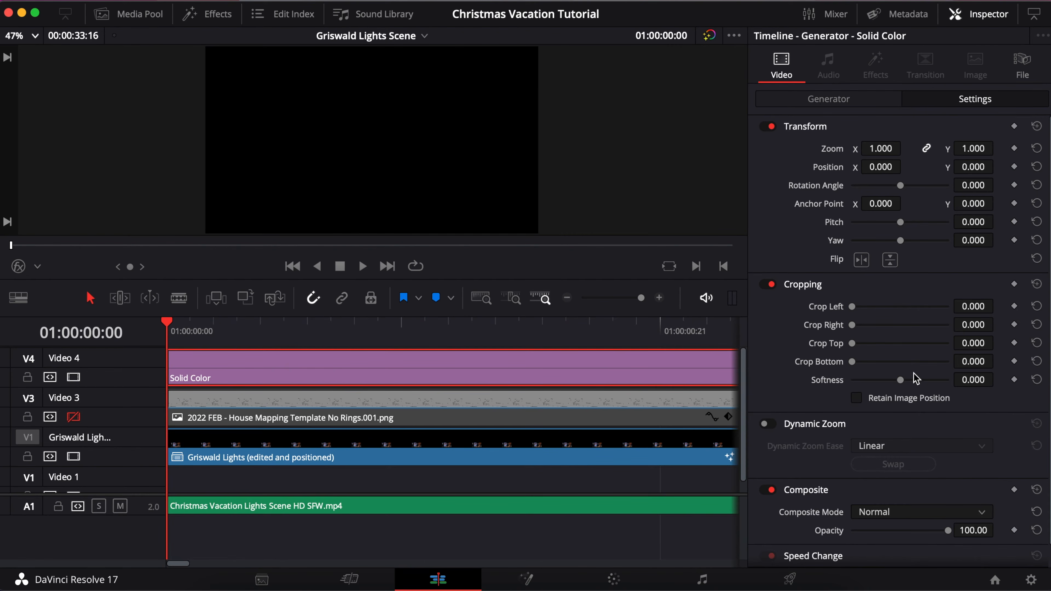
{"action": "scroll", "coordinate": [860, 533], "scroll_direction": "down", "scroll_amount": 1}
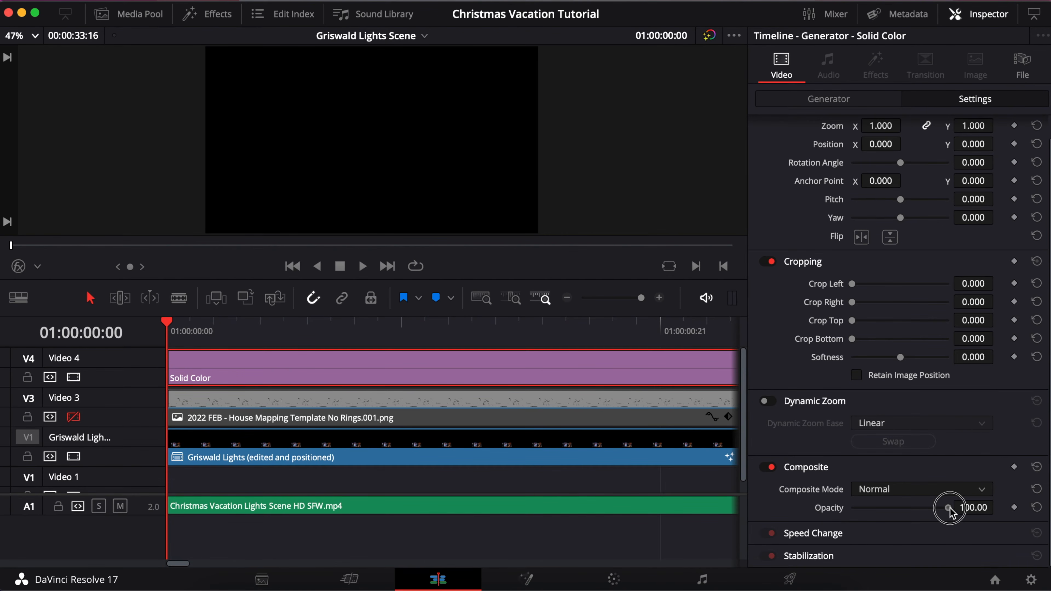
{"action": "left_click", "coordinate": [1015, 509]}
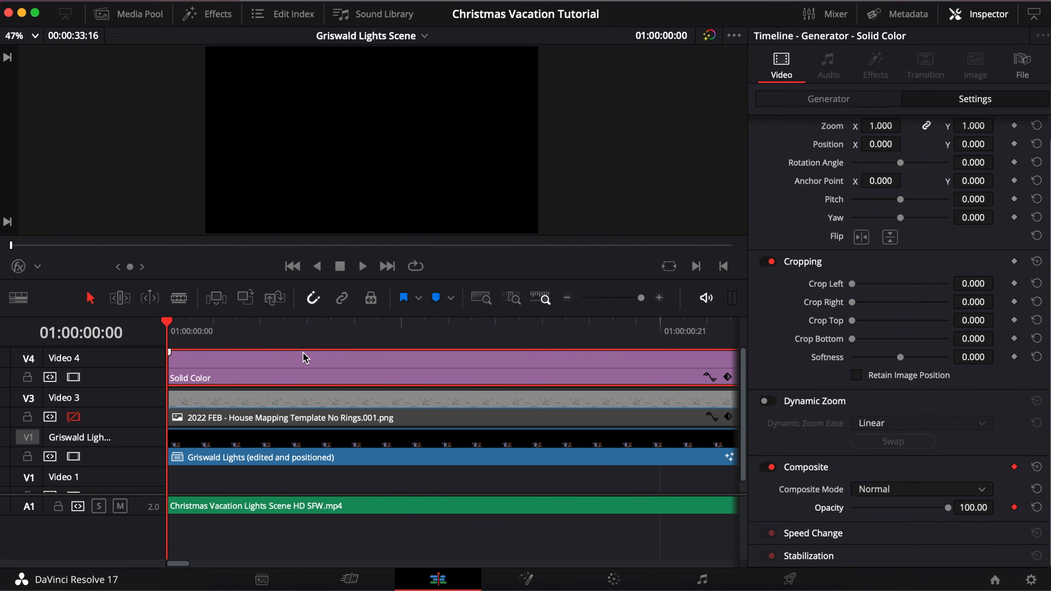
{"action": "left_click_drag", "start_coordinate": [166, 326], "coordinate": [399, 324]}
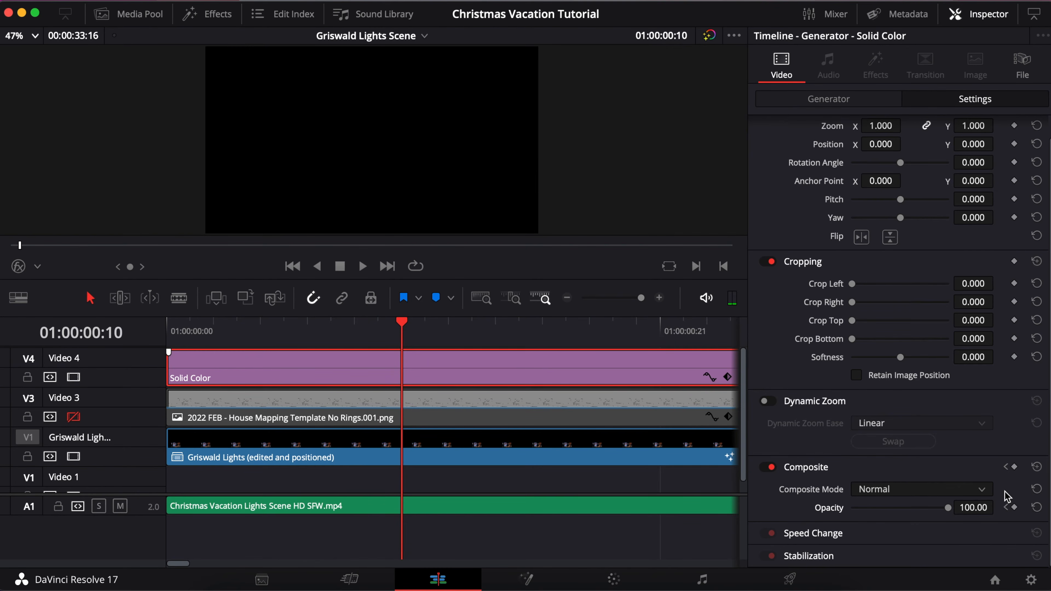
{"action": "left_click_drag", "start_coordinate": [951, 510], "coordinate": [813, 520]}
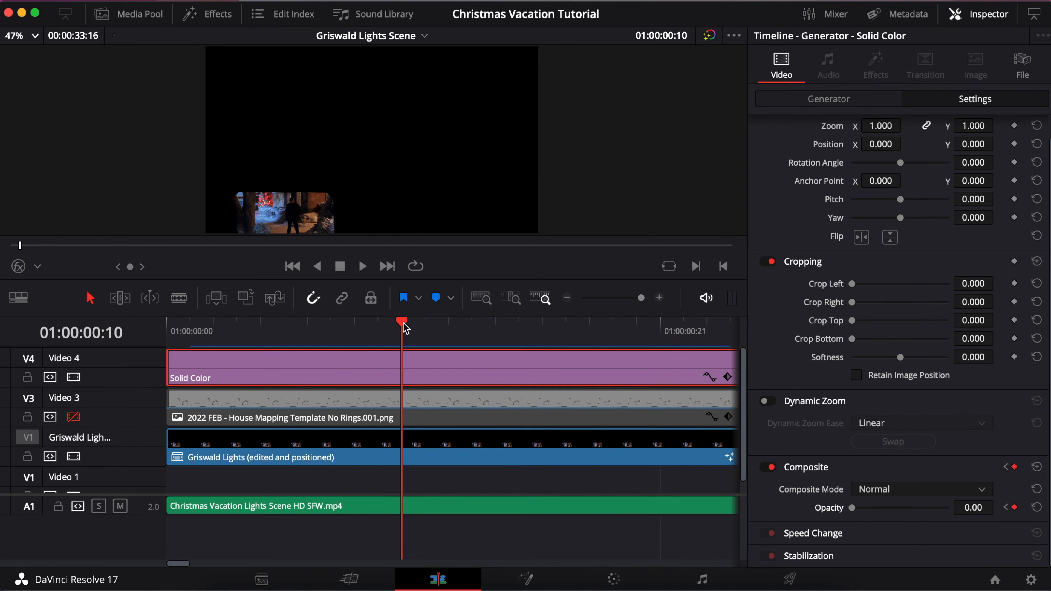
Scrub between the two opening opacity keyframes to check the fade in from black
{"action": "left_click_drag", "start_coordinate": [405, 328], "coordinate": [388, 325]}
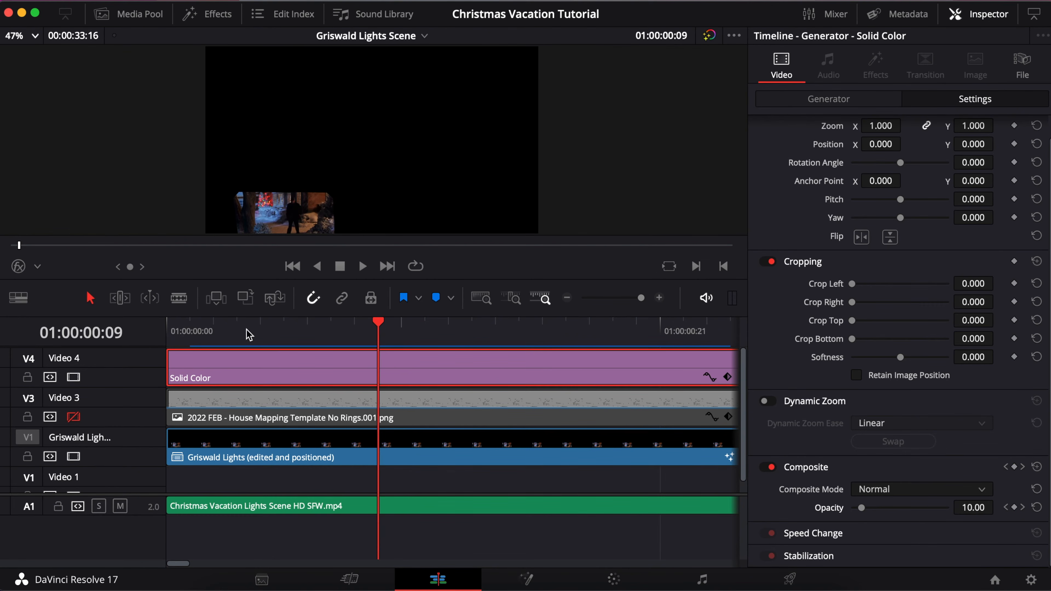
{"action": "left_click", "coordinate": [173, 328]}
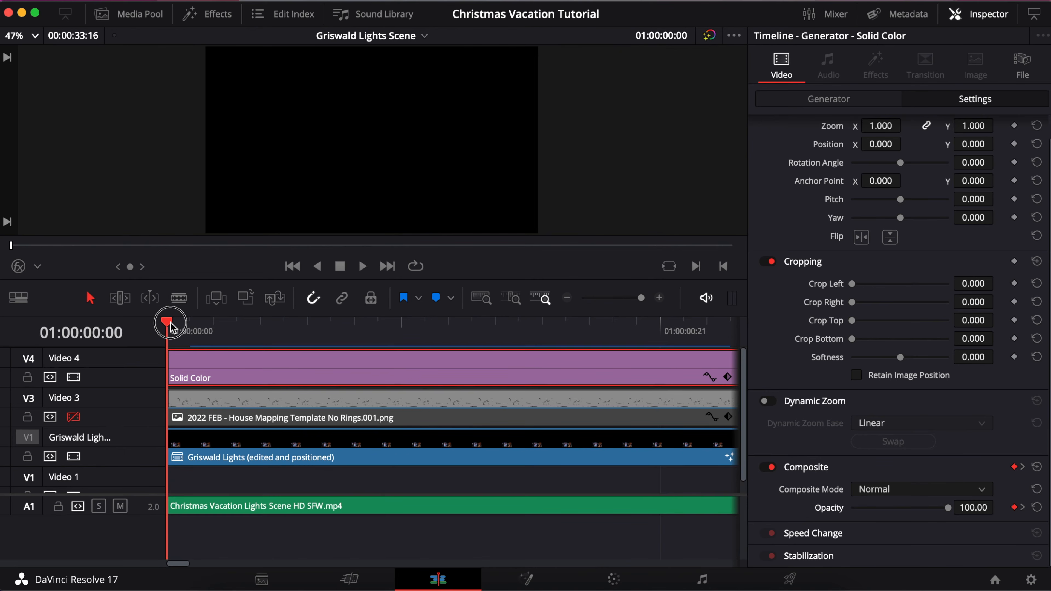
{"action": "left_click_drag", "start_coordinate": [225, 331], "coordinate": [401, 332]}
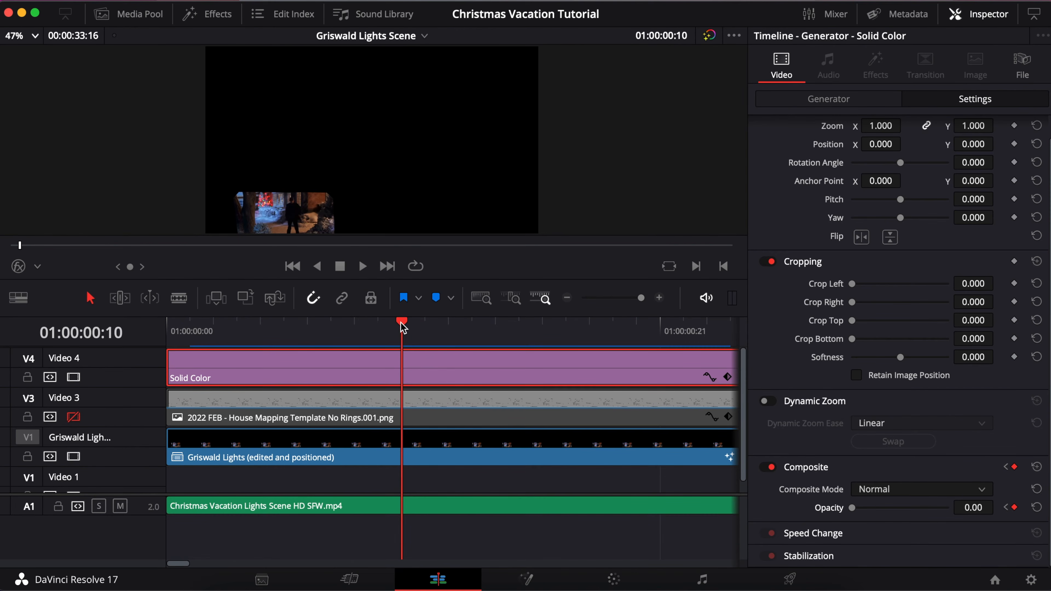
Keyframe the Solid Color clip's opacity at 100 on 01:00:33:16 and at 0 on 01:00:32:23 for a closing fade
{"action": "left_click_drag", "start_coordinate": [187, 563], "coordinate": [720, 562]}
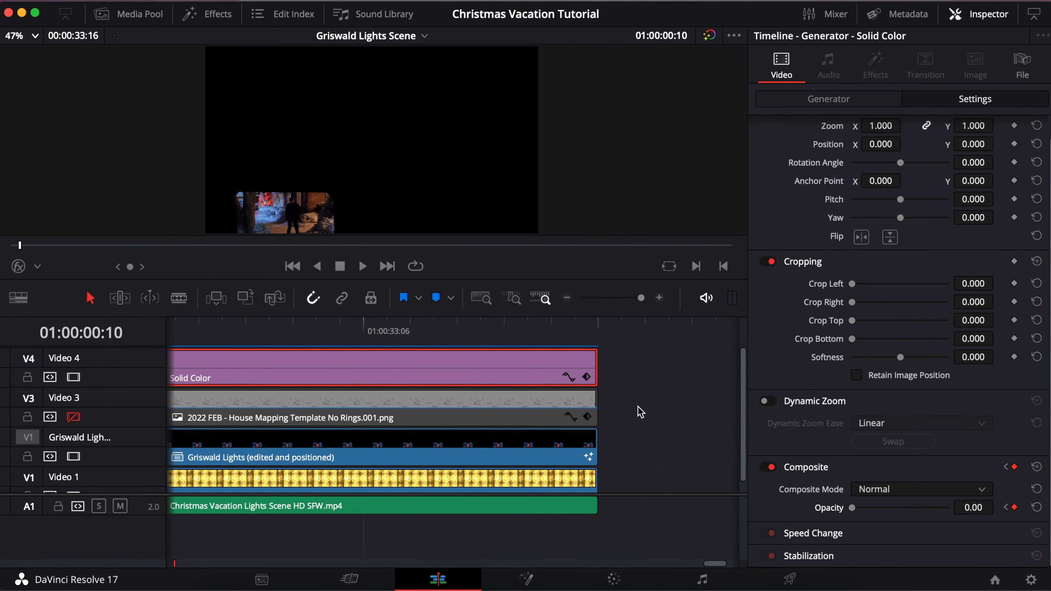
{"action": "left_click", "coordinate": [599, 327]}
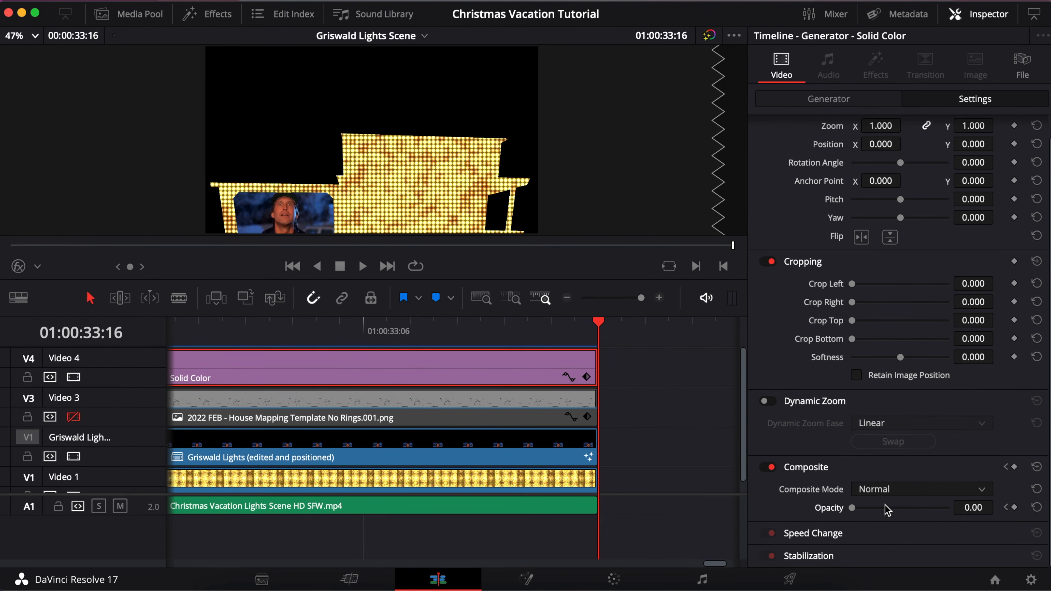
{"action": "left_click_drag", "start_coordinate": [854, 513], "coordinate": [974, 514]}
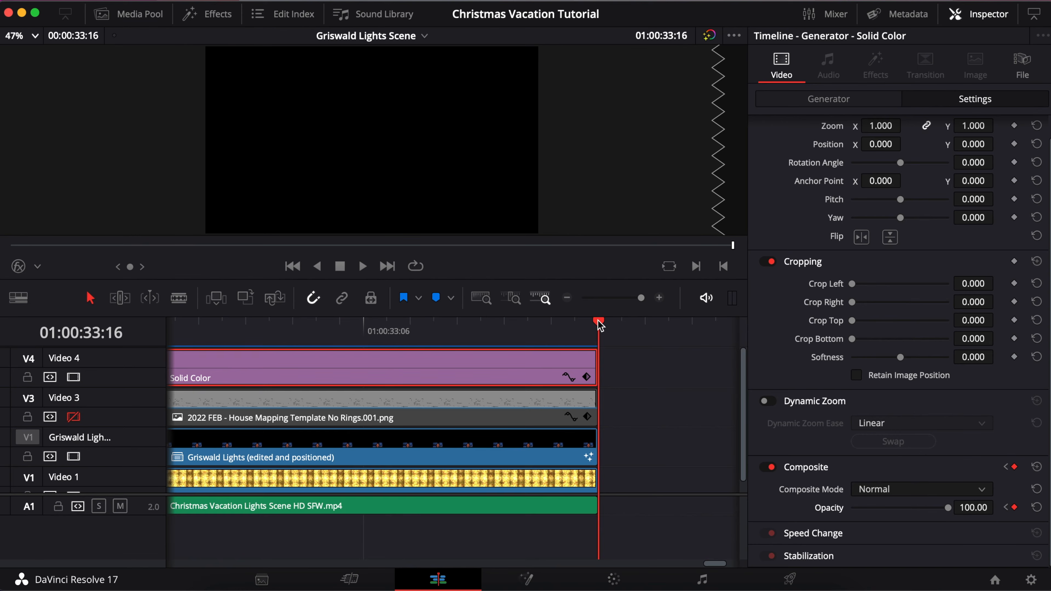
{"action": "left_click_drag", "start_coordinate": [489, 325], "coordinate": [201, 328]}
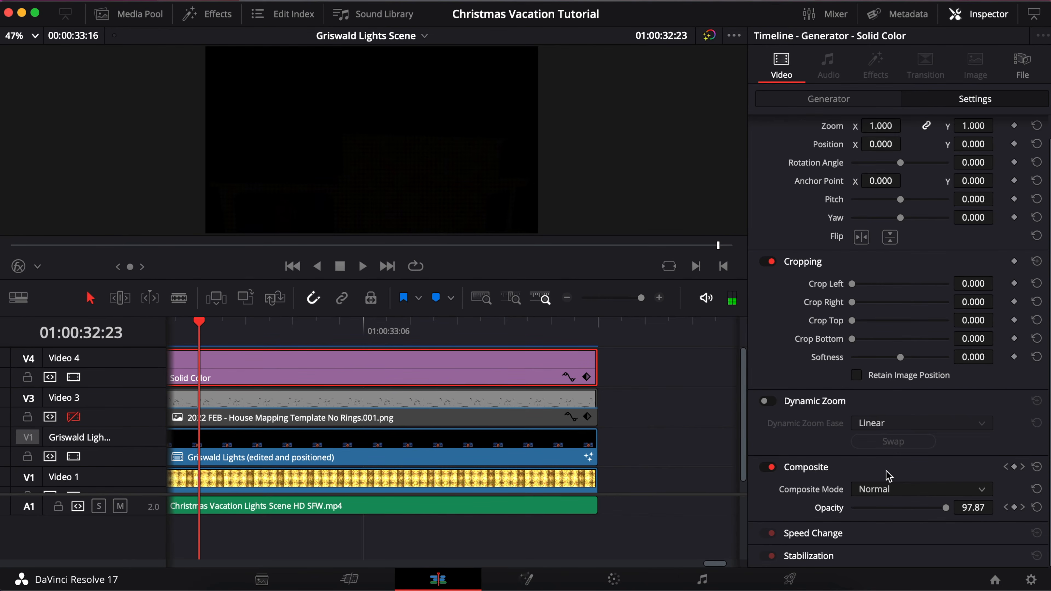
{"action": "left_click_drag", "start_coordinate": [945, 516], "coordinate": [830, 517]}
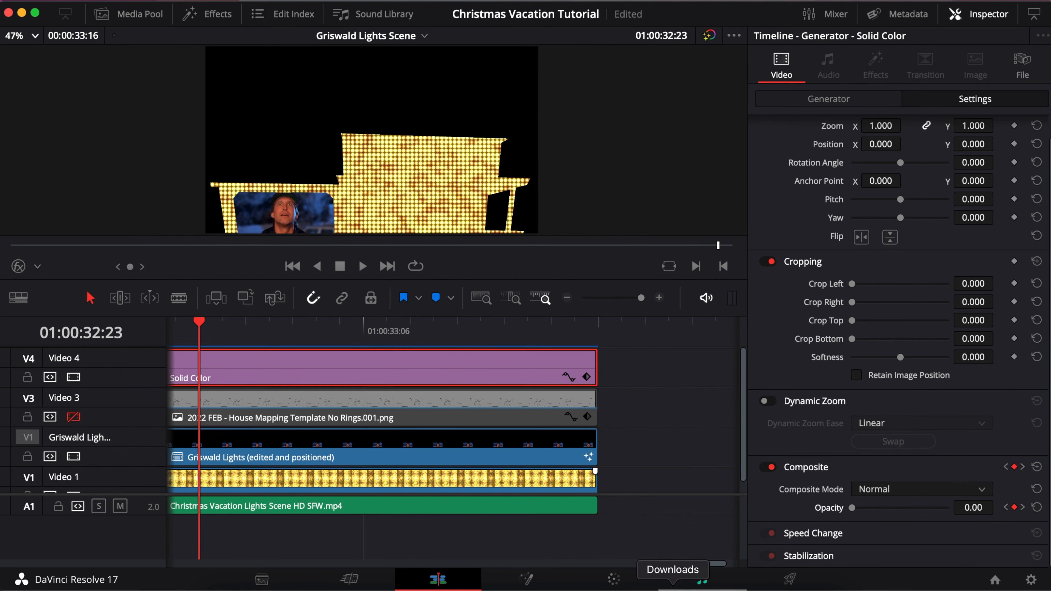
Show the whole sequence in the timeline and play it from the first frame to check the opening fade in
{"action": "left_click_drag", "start_coordinate": [642, 299], "coordinate": [629, 304]}
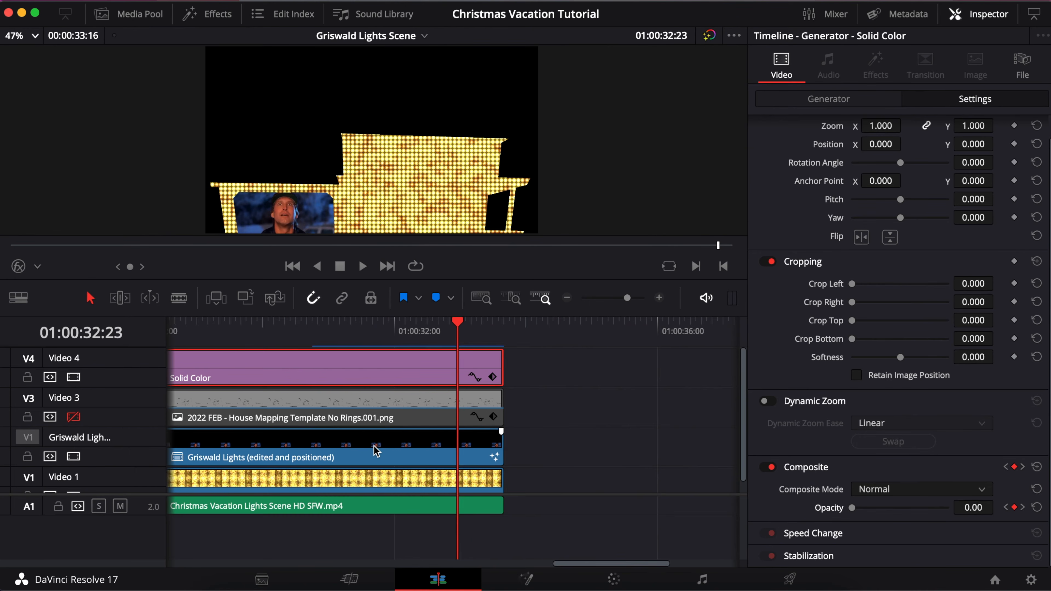
{"action": "scroll", "coordinate": [374, 449], "scroll_direction": "left", "scroll_amount": 10}
{"action": "left_click_drag", "start_coordinate": [627, 299], "coordinate": [617, 299]}
{"action": "scroll", "coordinate": [407, 456], "scroll_direction": "left", "scroll_amount": 5}
{"action": "left_click_drag", "start_coordinate": [339, 333], "coordinate": [239, 332]}
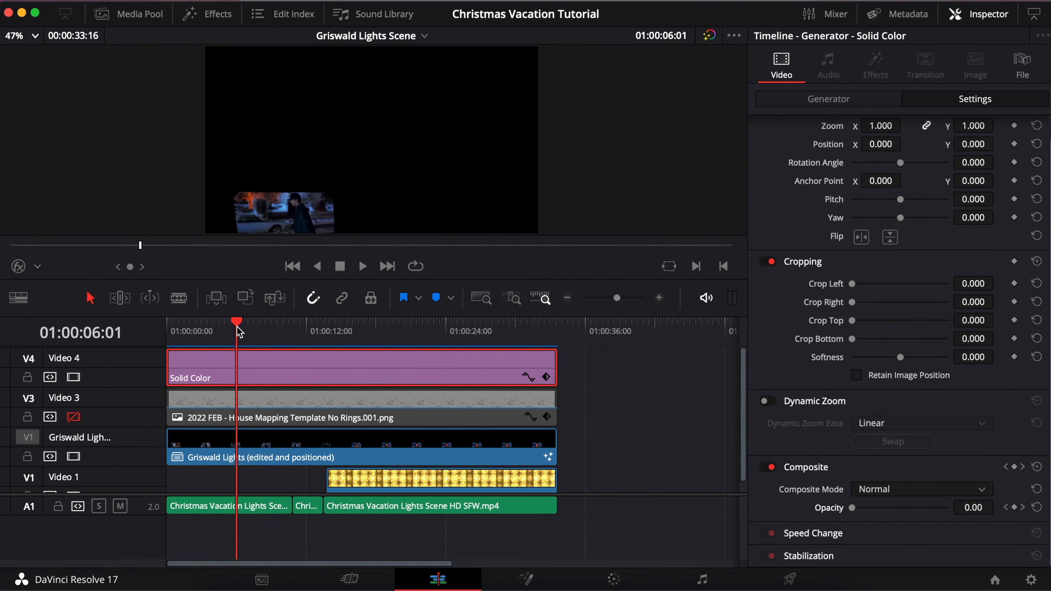
{"action": "left_click", "coordinate": [167, 327]}
{"action": "key", "text": "space"}
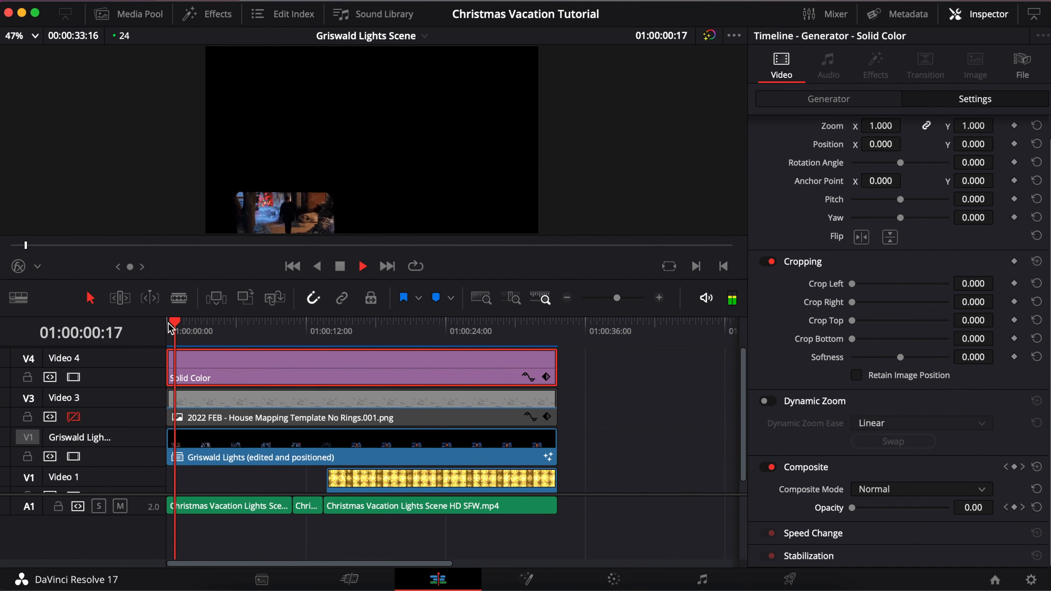
{"action": "key", "text": "space"}
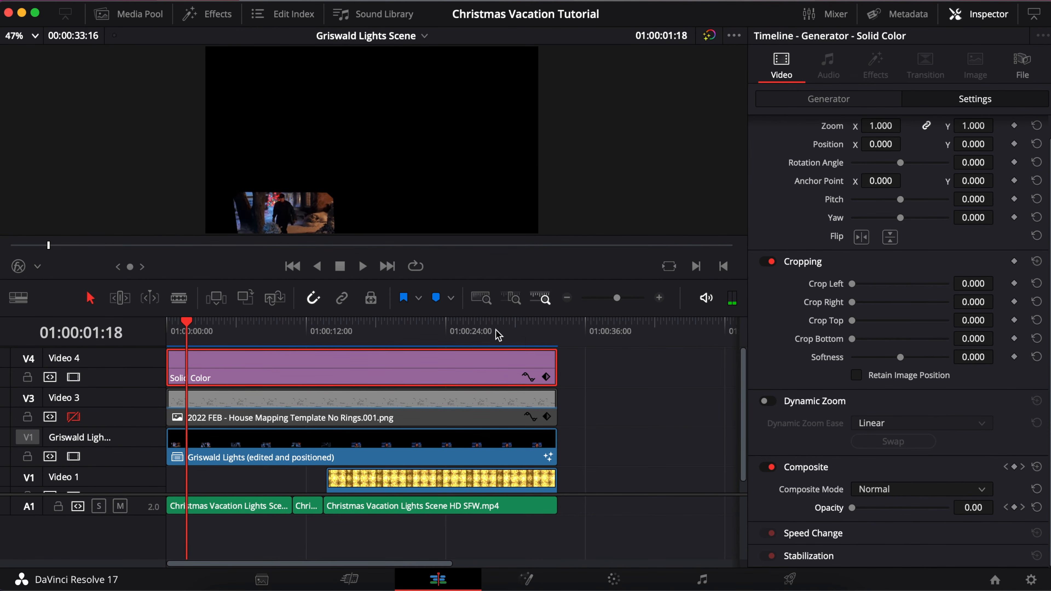
Play the end of the sequence and scrub its last frames up close to check the fade to black
{"action": "left_click_drag", "start_coordinate": [557, 327], "coordinate": [534, 329]}
{"action": "key", "text": "space"}
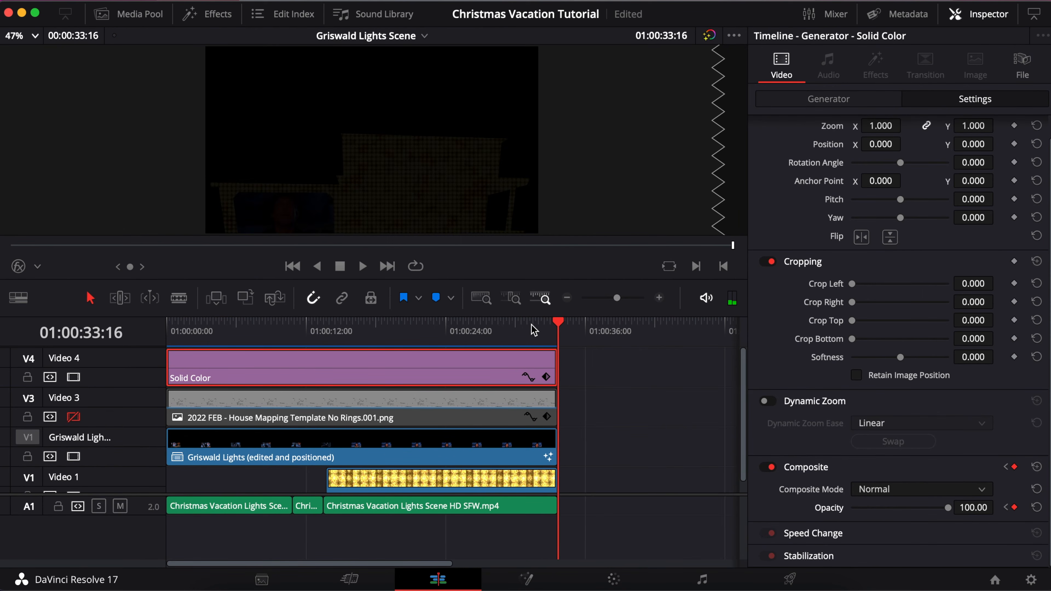
{"action": "left_click", "coordinate": [534, 330]}
{"action": "key", "text": "space"}
{"action": "left_click_drag", "start_coordinate": [616, 298], "coordinate": [641, 298]}
{"action": "left_click_drag", "start_coordinate": [354, 326], "coordinate": [543, 348]}
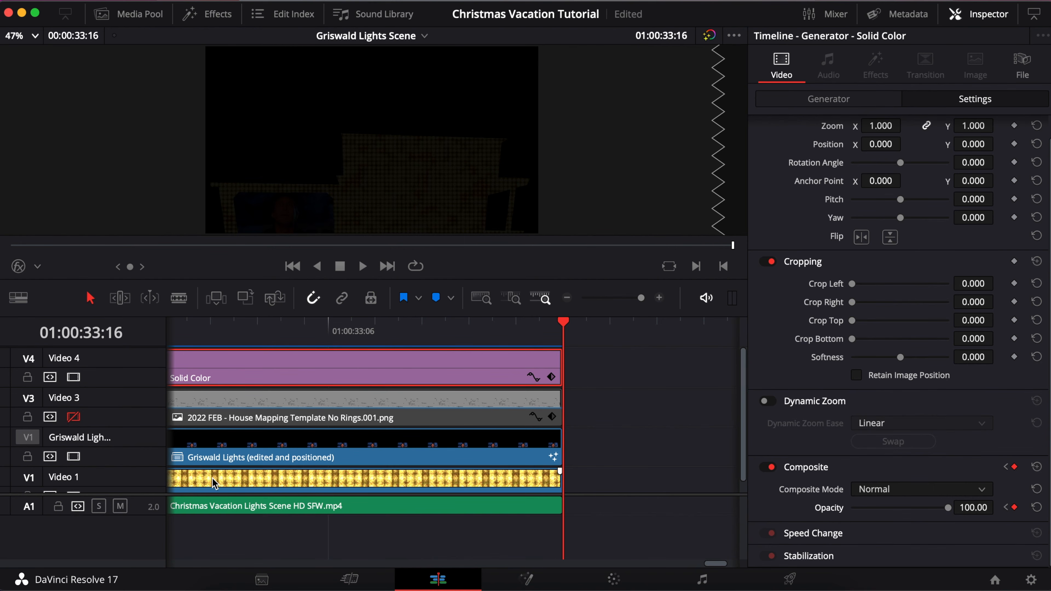
{"action": "left_click", "coordinate": [223, 323]}
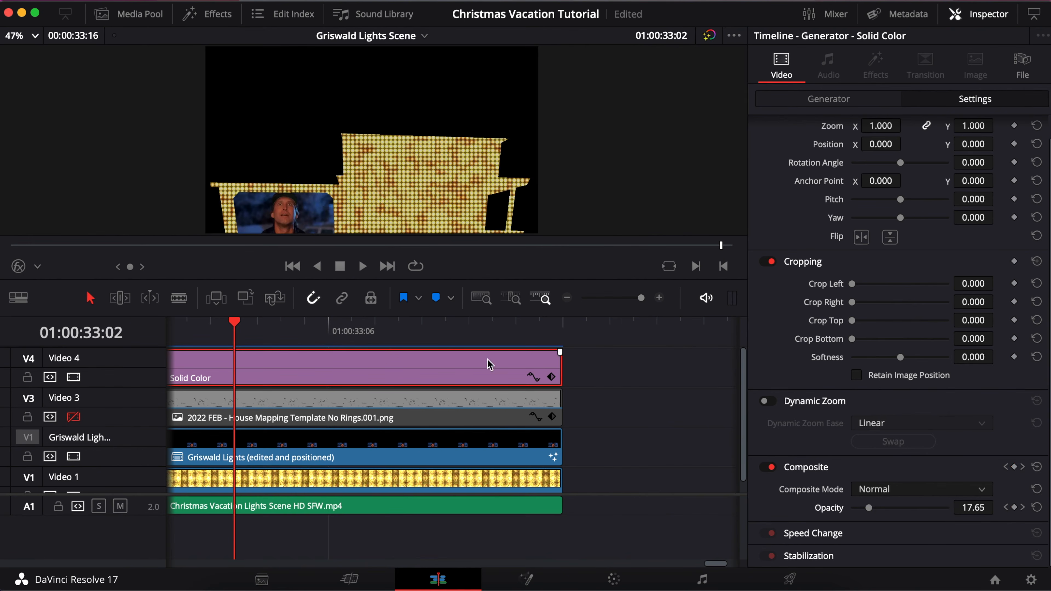